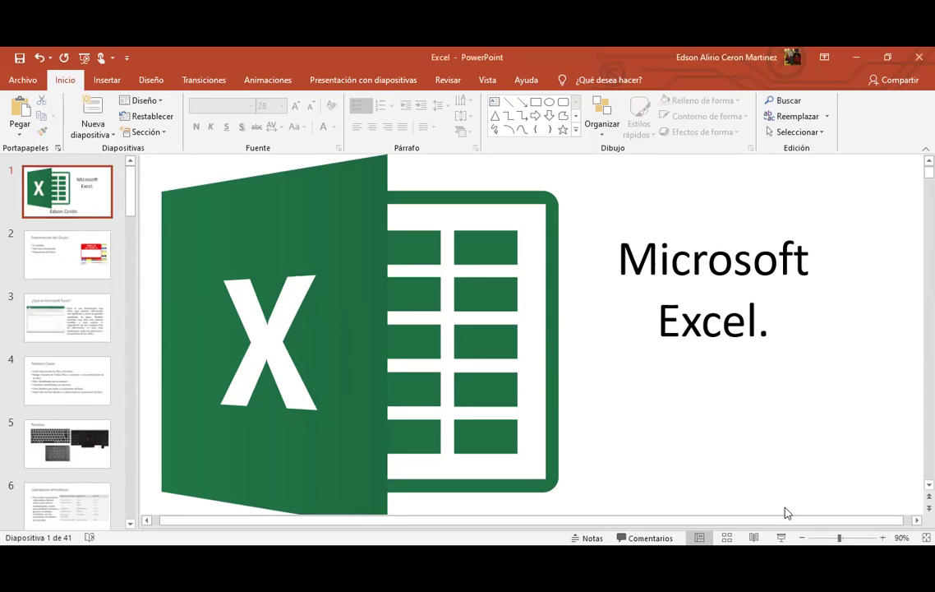
Zoom the title slide out from 90% to 70% so the author line fits
left_click(802, 537)
left_click(803, 538)
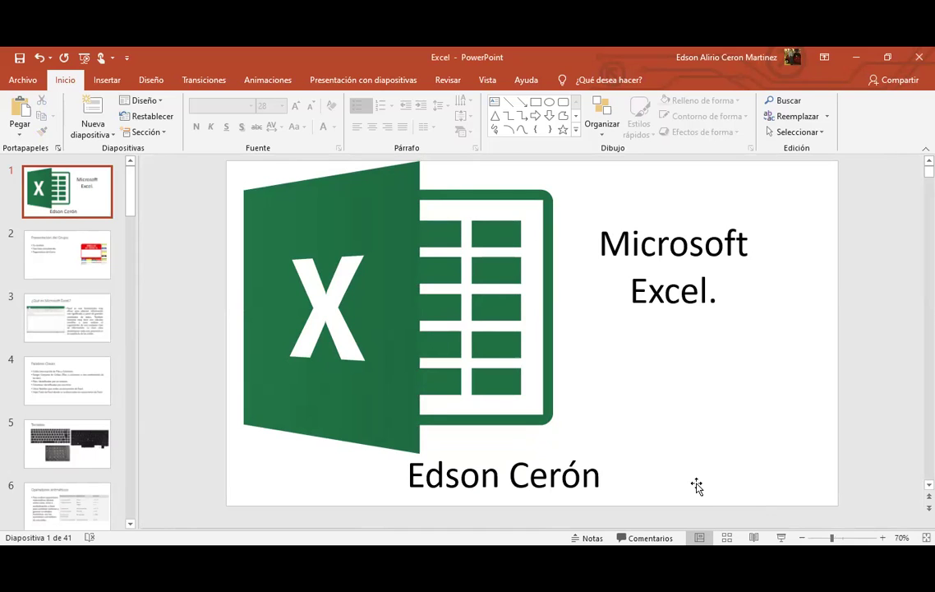
Open slide 2, 'Presentación del Grupo', from the slide pane
left_click(87, 256)
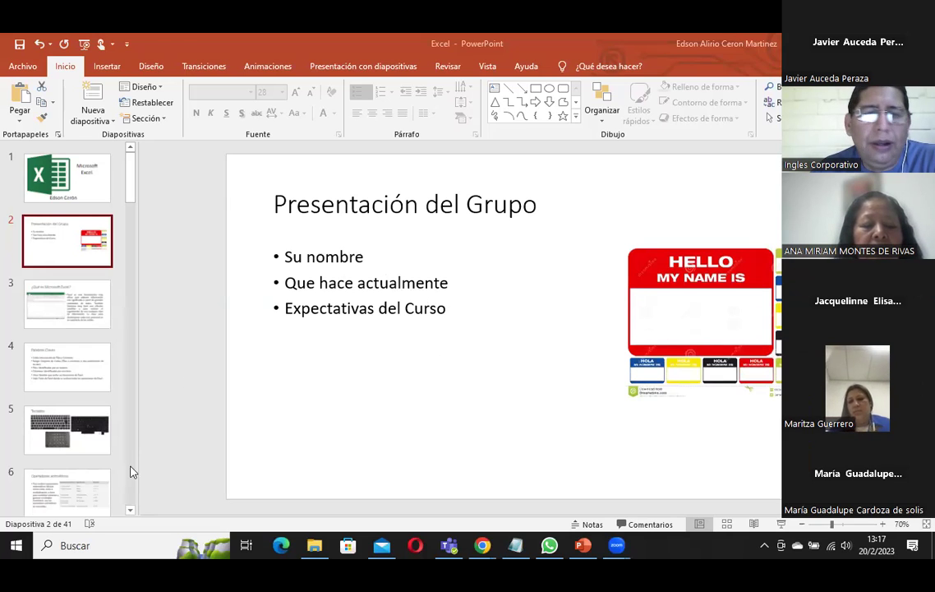
Search the Windows Start menu for 'exce' to list the Excel app and recent workbooks
left_click(12, 555)
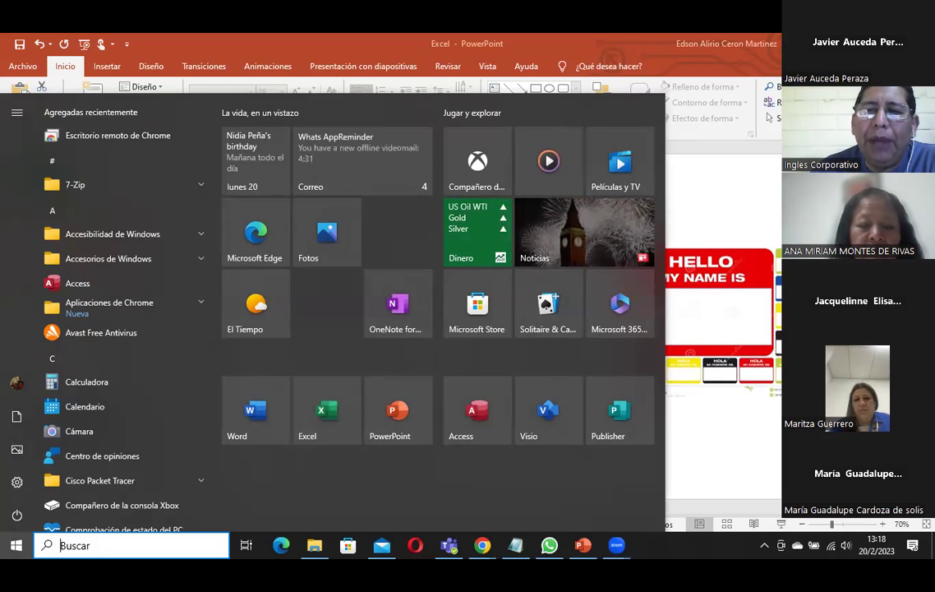
left_click(772, 439)
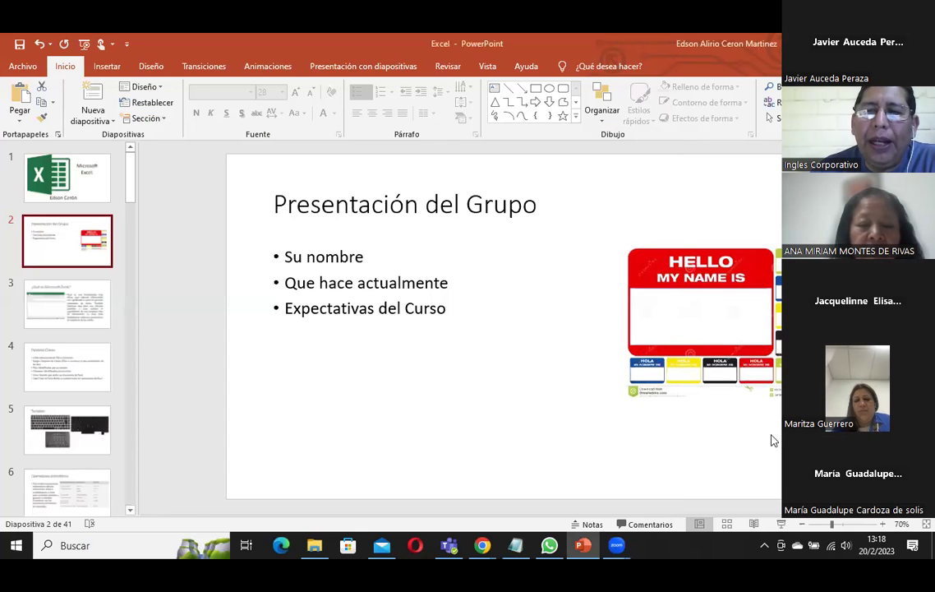
left_click(16, 546)
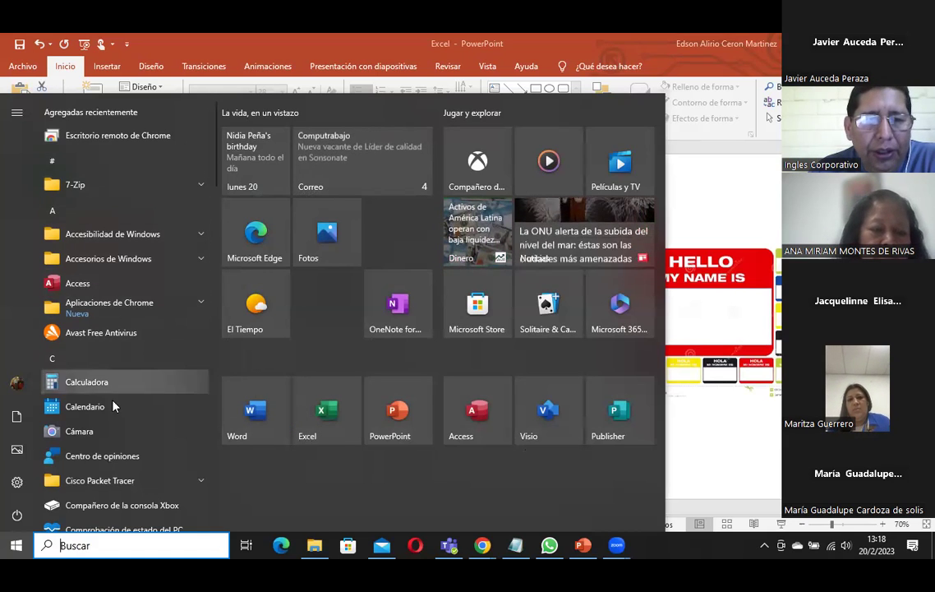
mouse_move(213, 158)
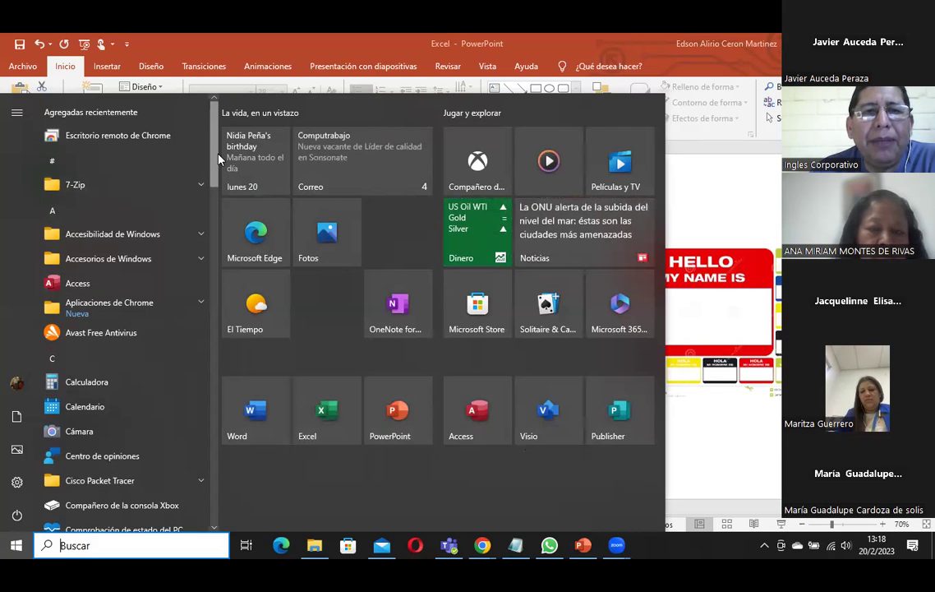
left_click_drag(218, 158, 216, 250)
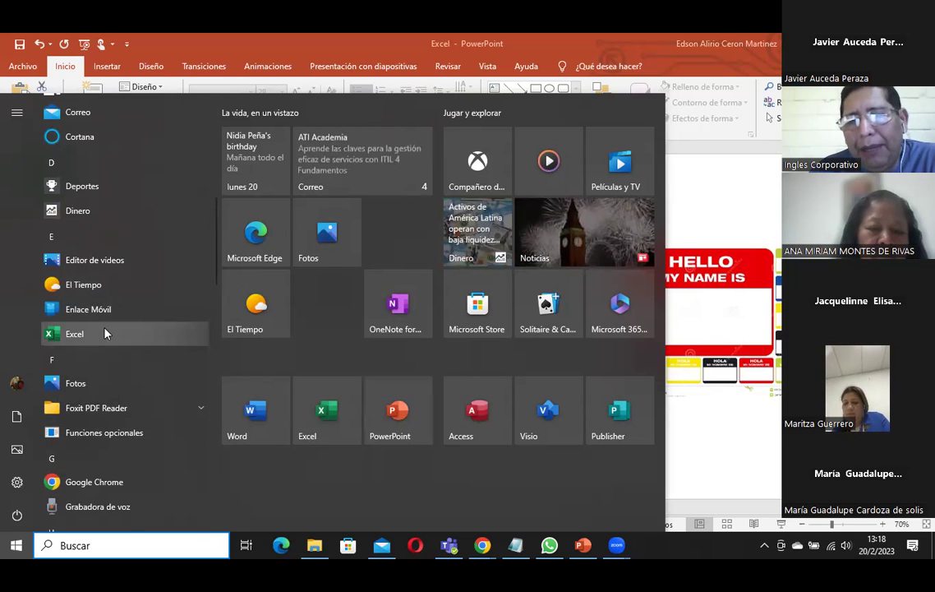
left_click(95, 546)
type("exce")
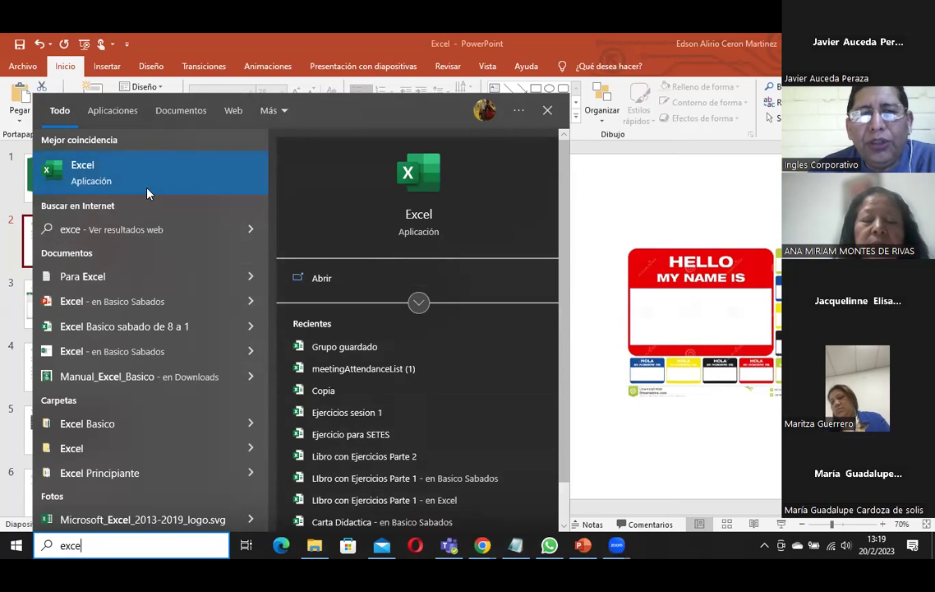
Launch Excel from the 'exce' search results to reach its Home start screen
left_click(416, 179)
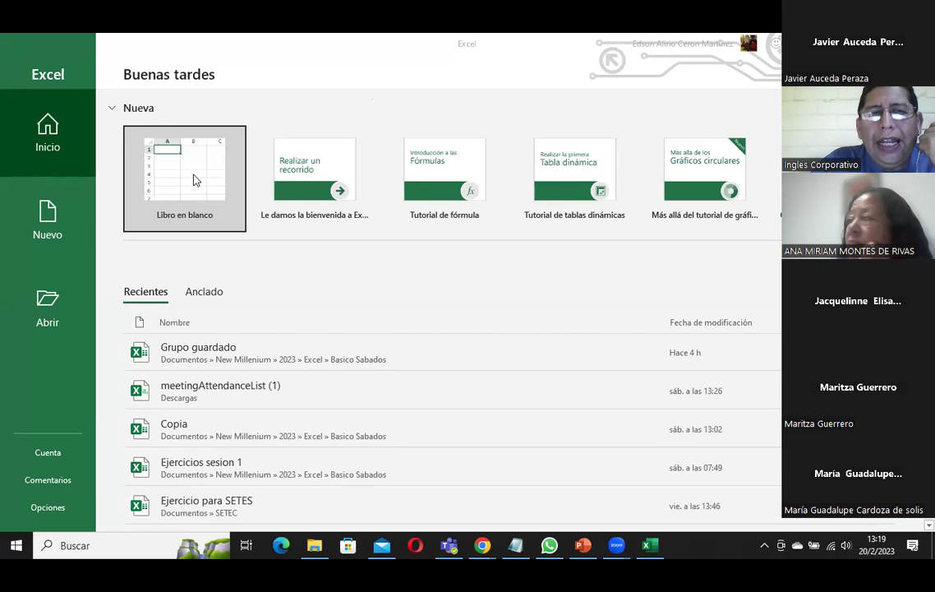
left_click(195, 180)
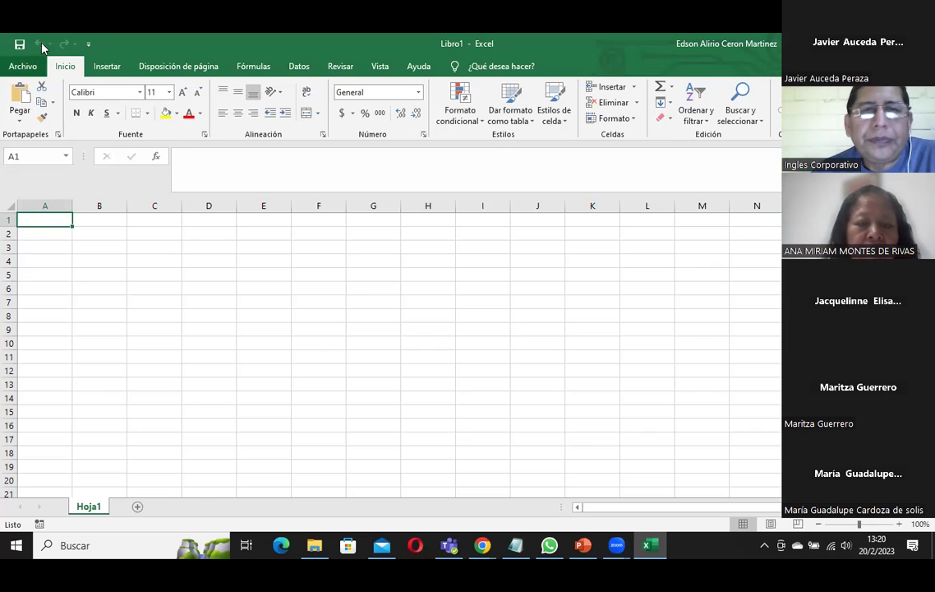
left_click_drag(180, 244, 508, 454)
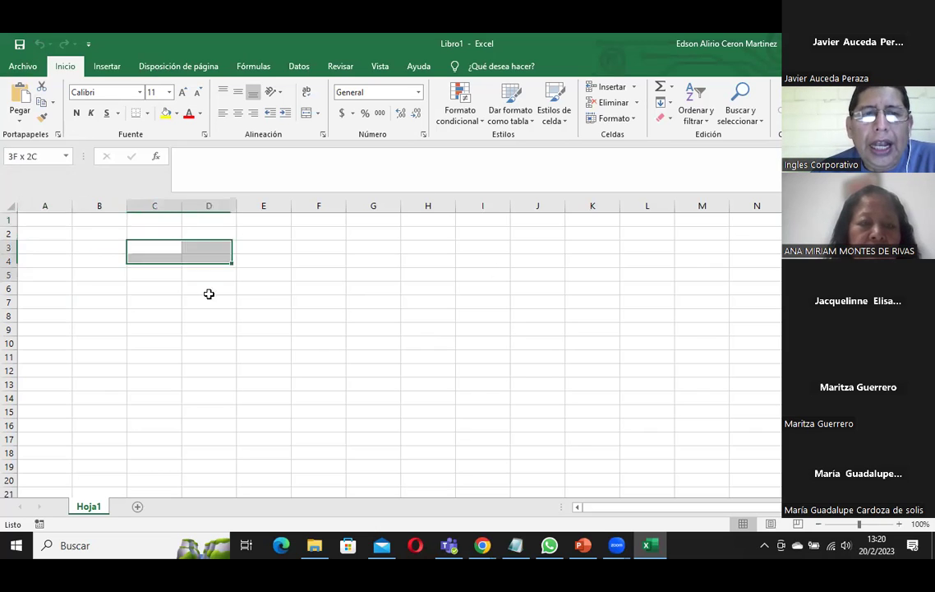
left_click(161, 223)
left_click(162, 261)
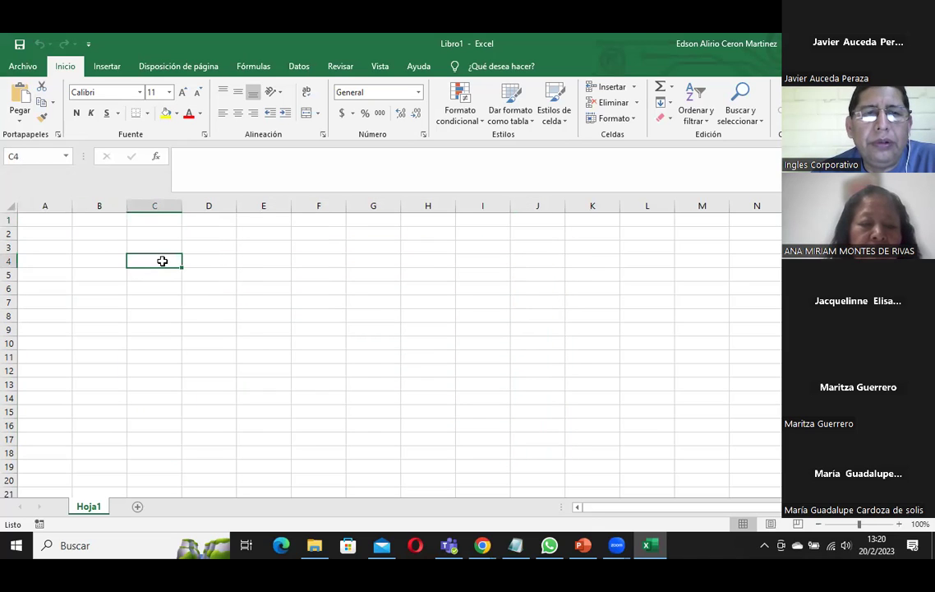
left_click(162, 274)
left_click(201, 274)
left_click(204, 260)
left_click(205, 247)
left_click(207, 233)
left_click(208, 220)
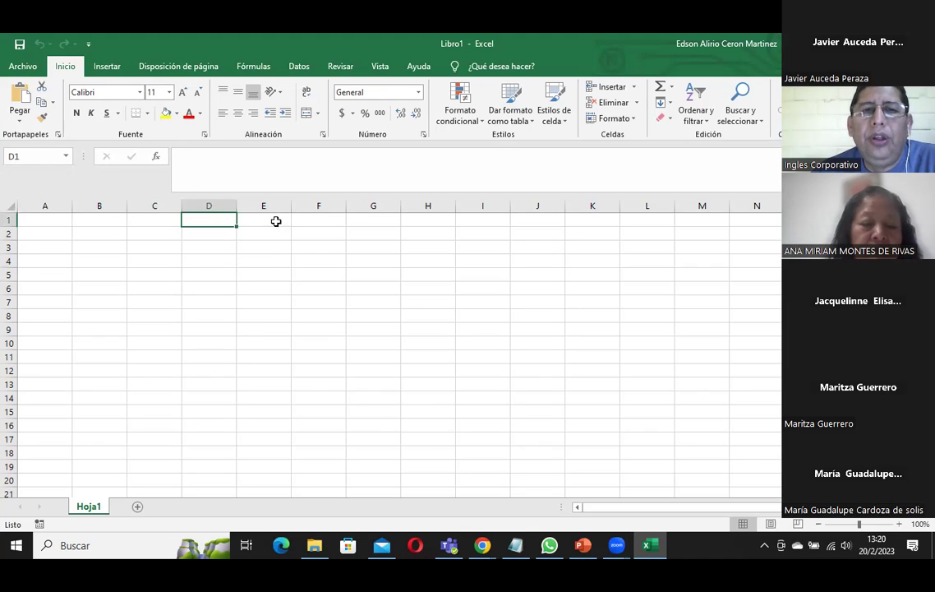
left_click_drag(276, 221, 286, 350)
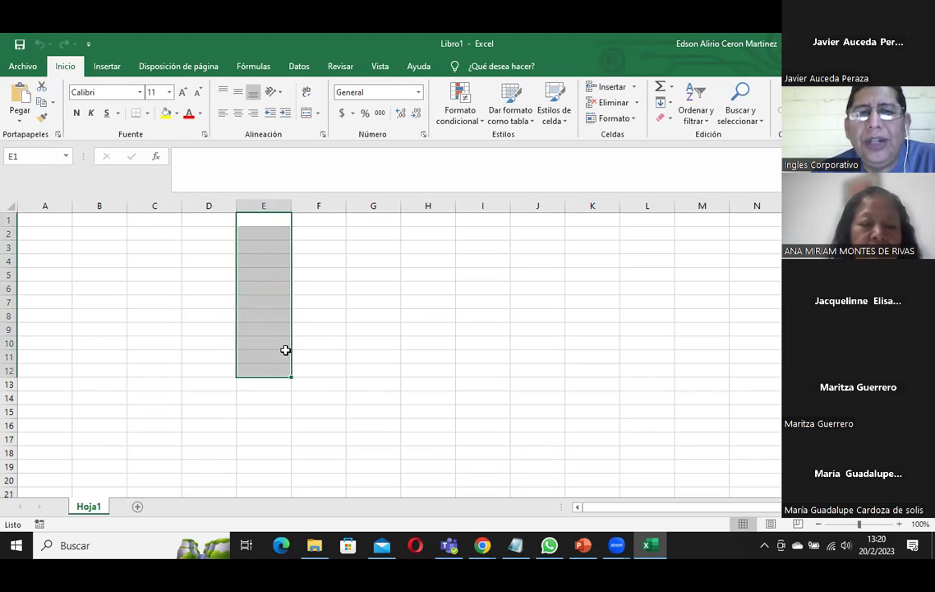
left_click(192, 205)
left_click(297, 256)
left_click(264, 222)
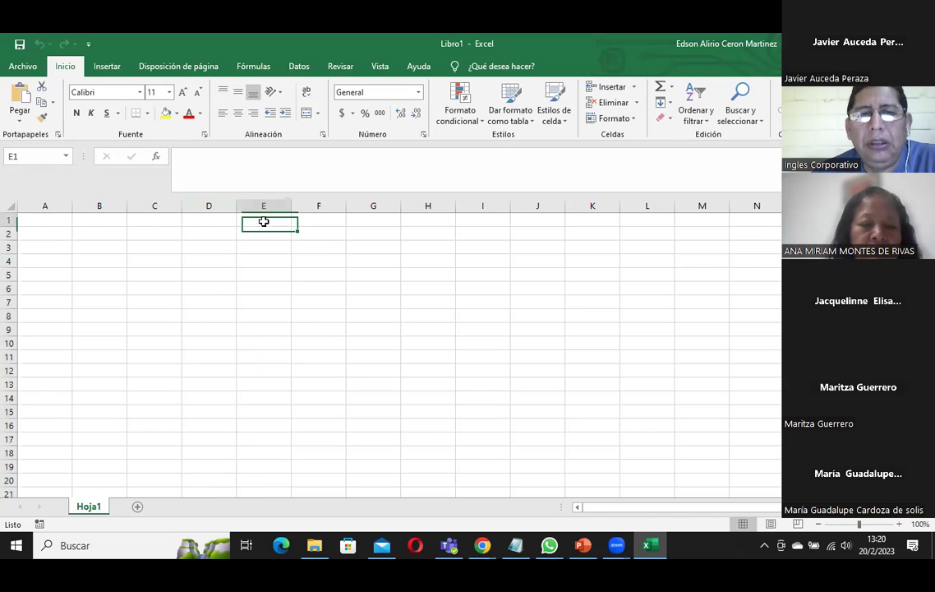
left_click(502, 249)
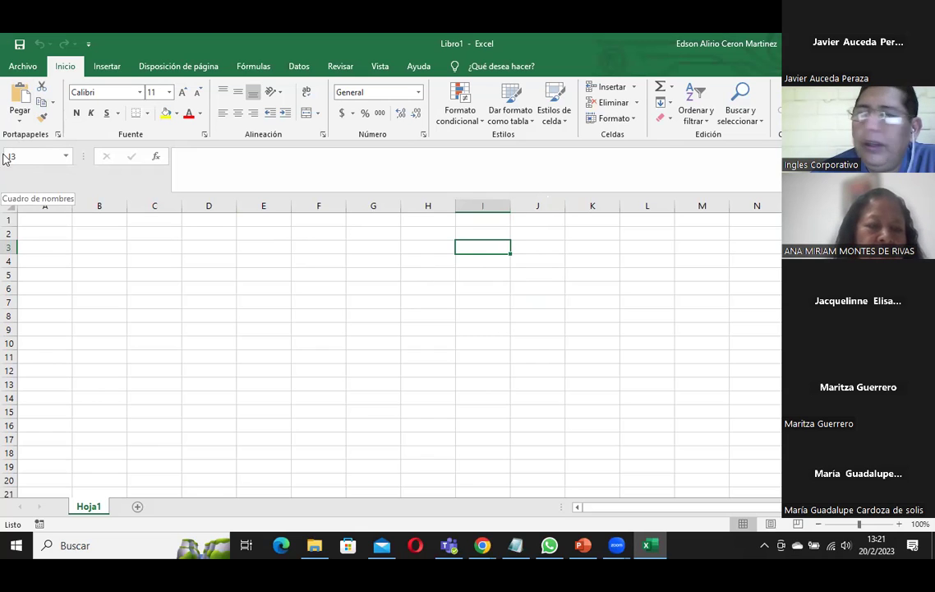
left_click(14, 155)
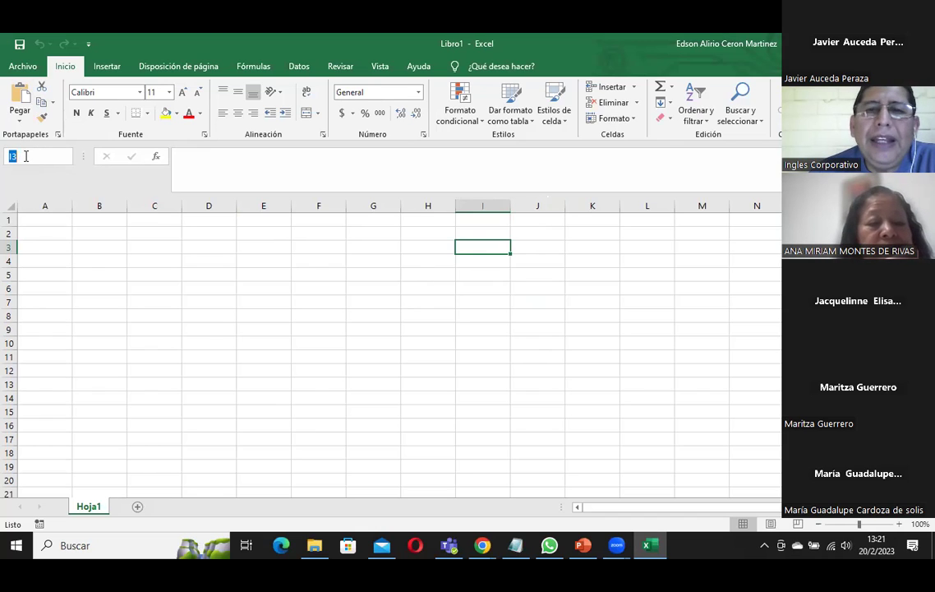
left_click(473, 247)
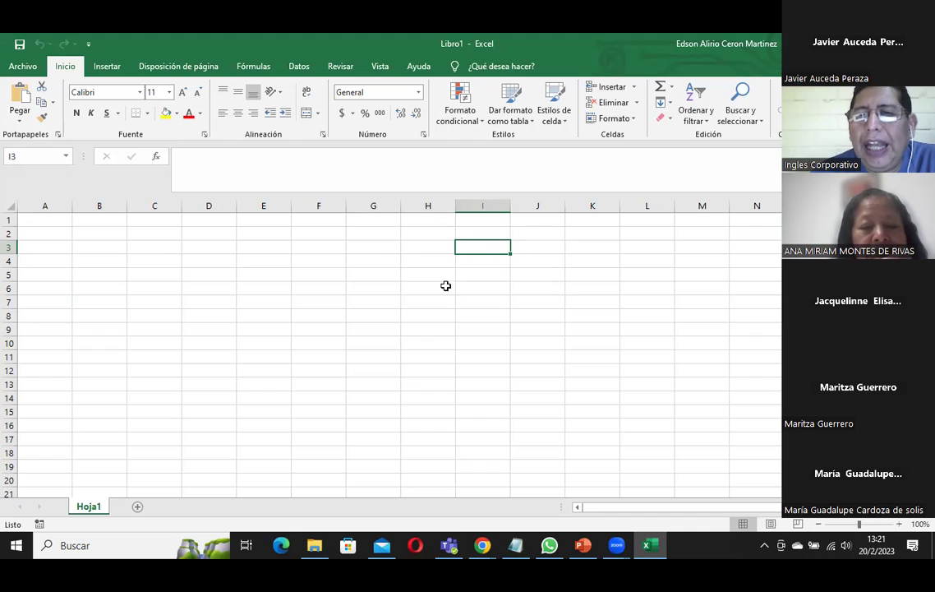
left_click(542, 250)
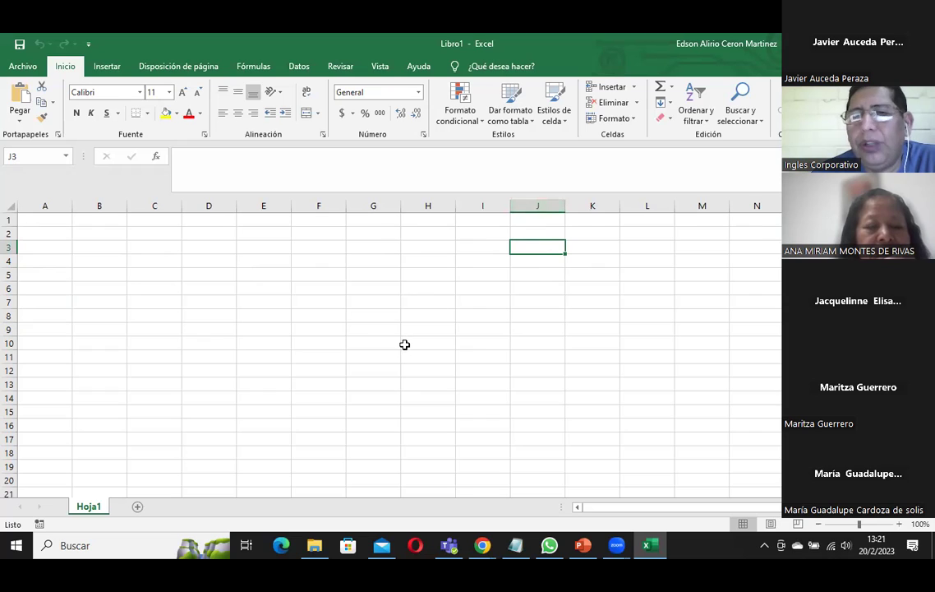
left_click(146, 302)
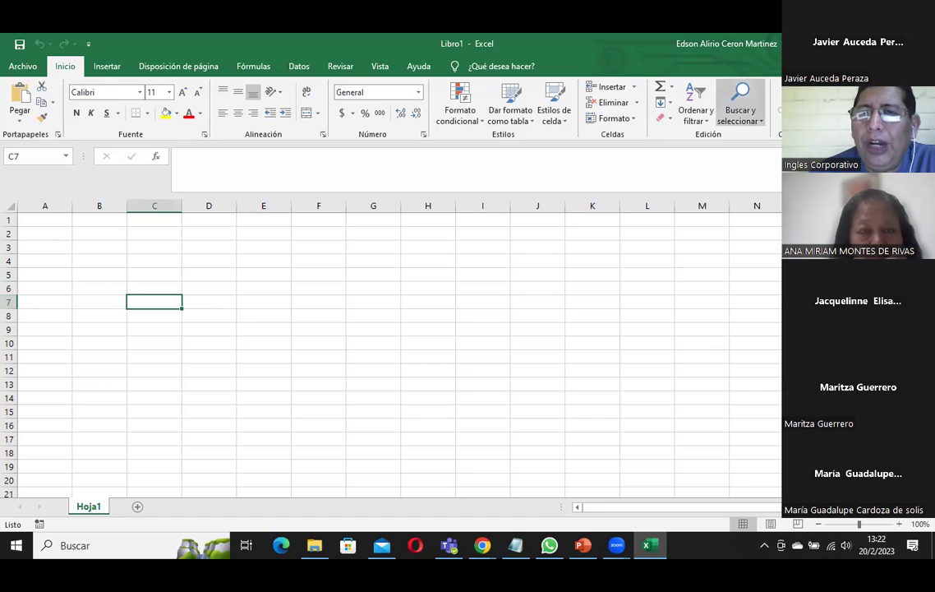
left_click(482, 343)
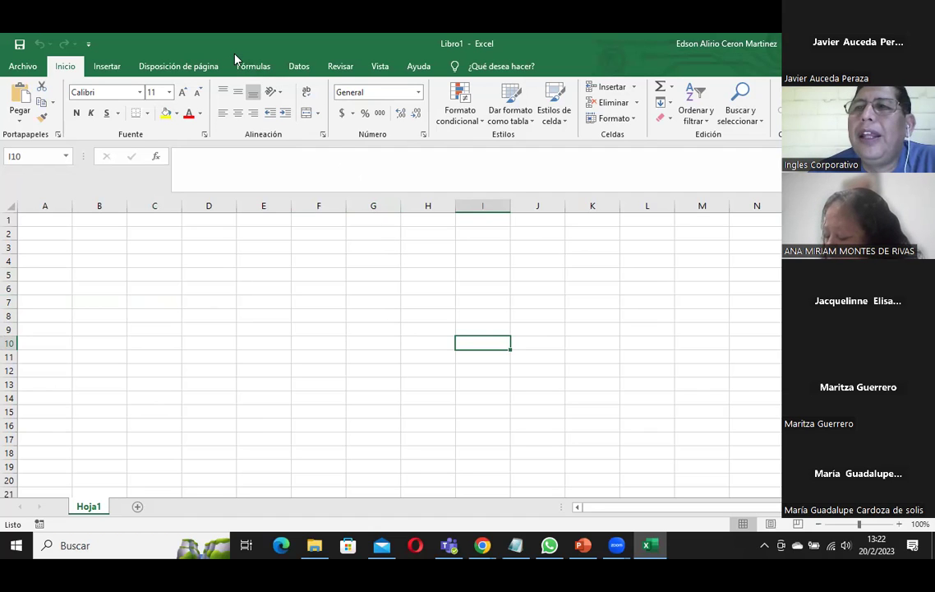
Un-maximize the Libro1 window and move it up and right over PowerPoint
left_click_drag(282, 43, 281, 133)
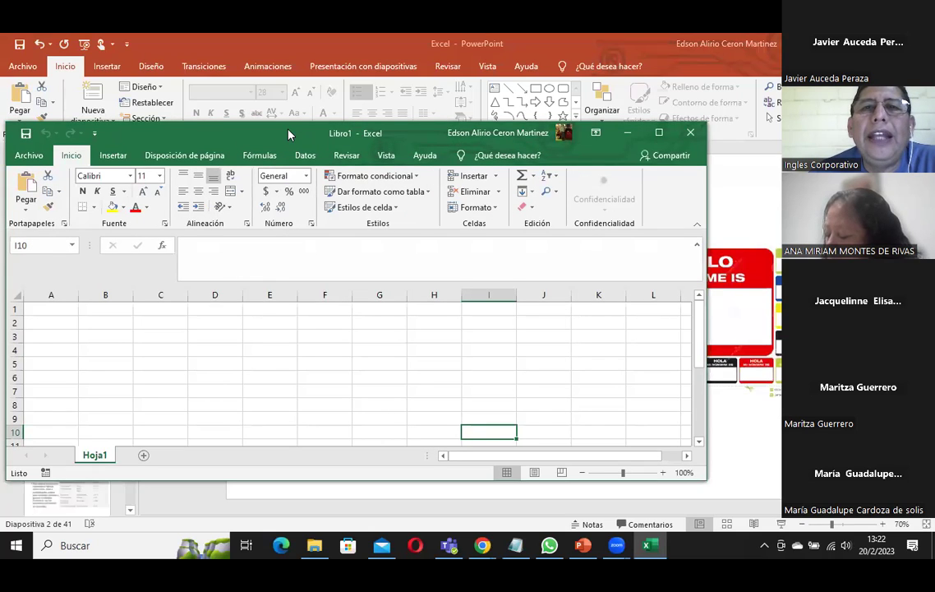
left_click_drag(289, 133, 438, 97)
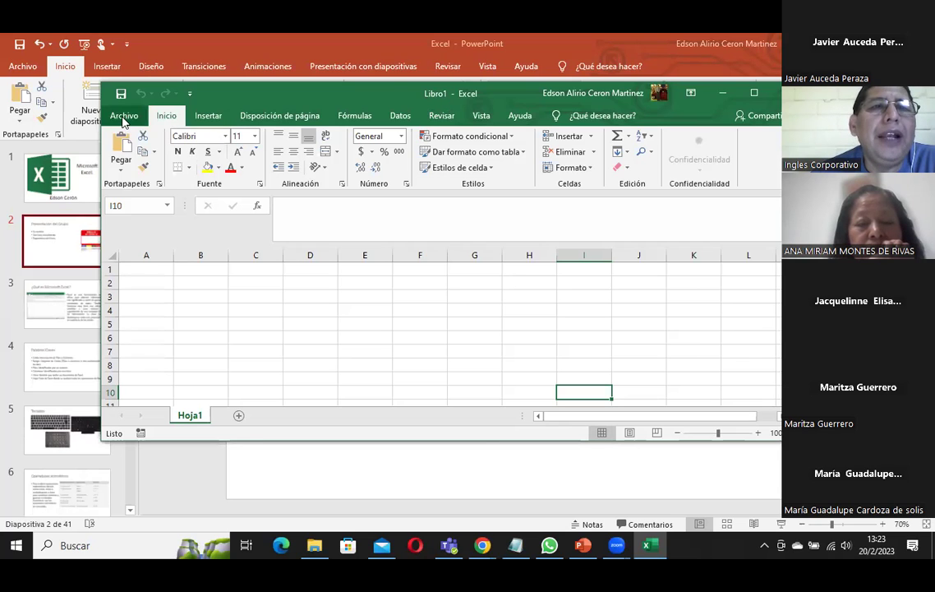
Create a blank workbook, Libro2, from Archivo and maximize its window
left_click(123, 116)
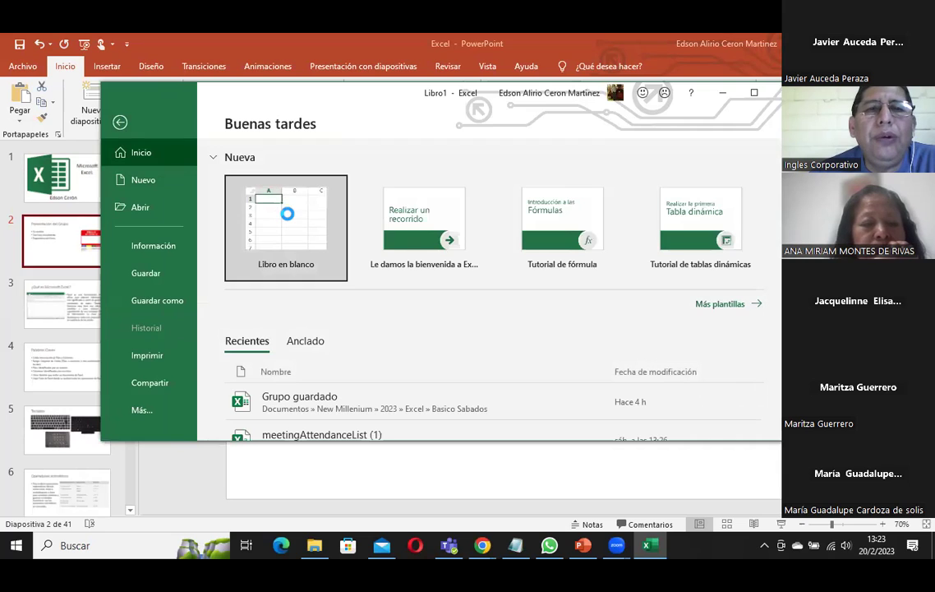
left_click(255, 190)
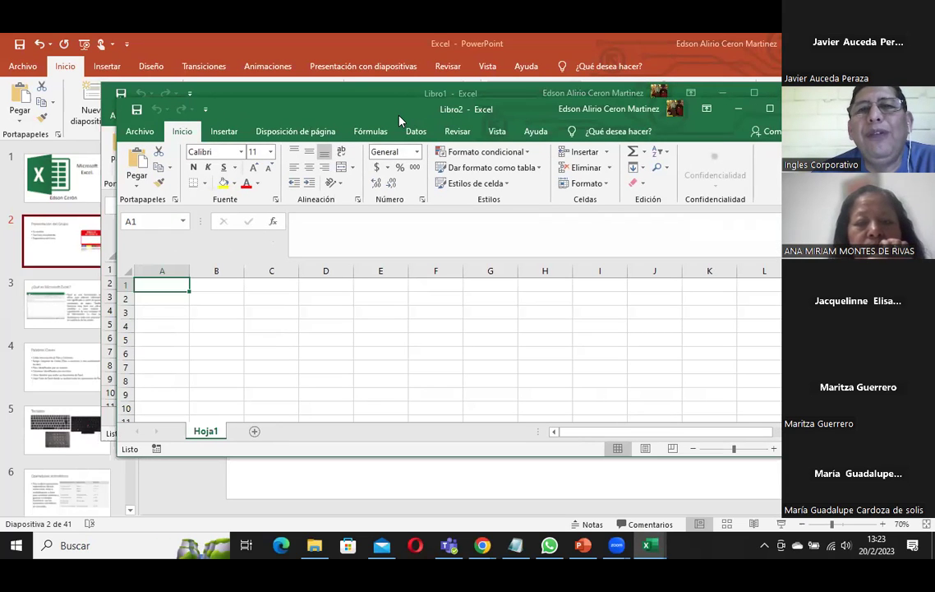
left_click_drag(400, 121, 384, 99)
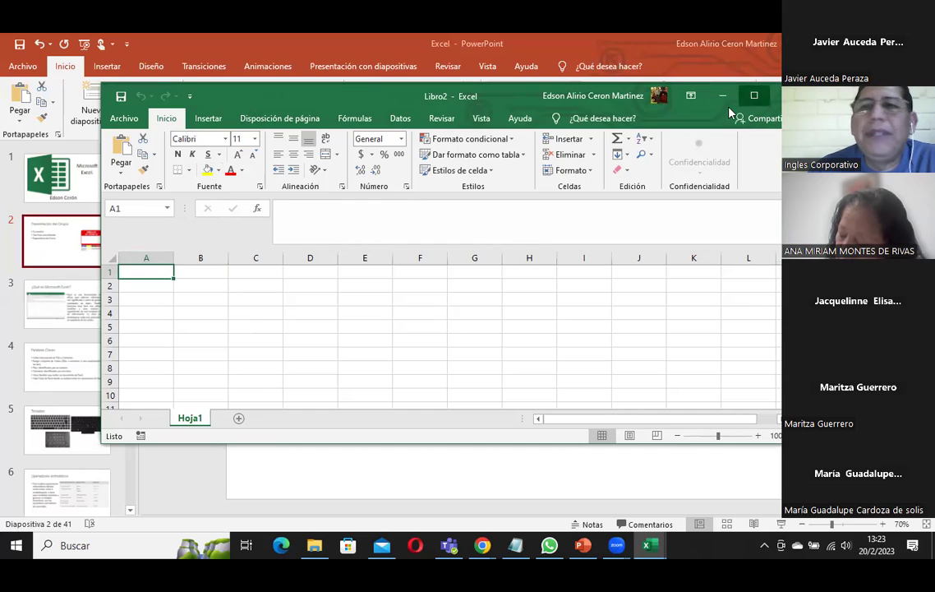
left_click(753, 95)
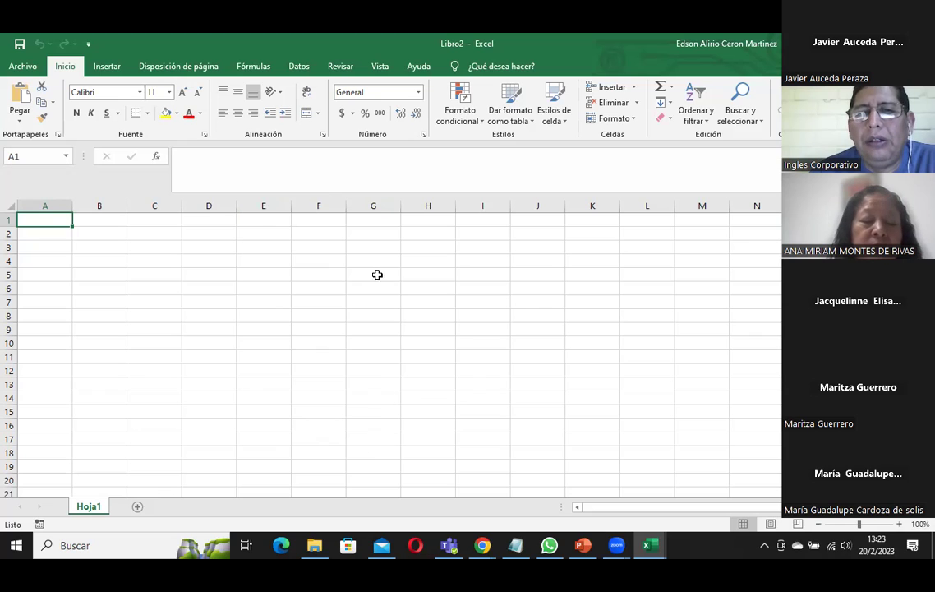
Select columns G, J and M, then cell N1, and switch to PowerPoint
left_click(373, 205)
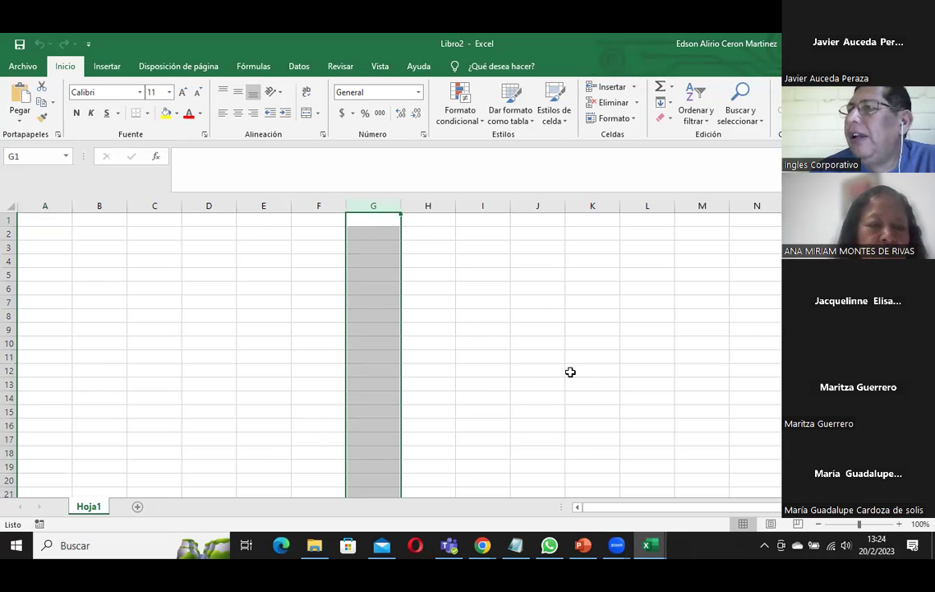
left_click(539, 203)
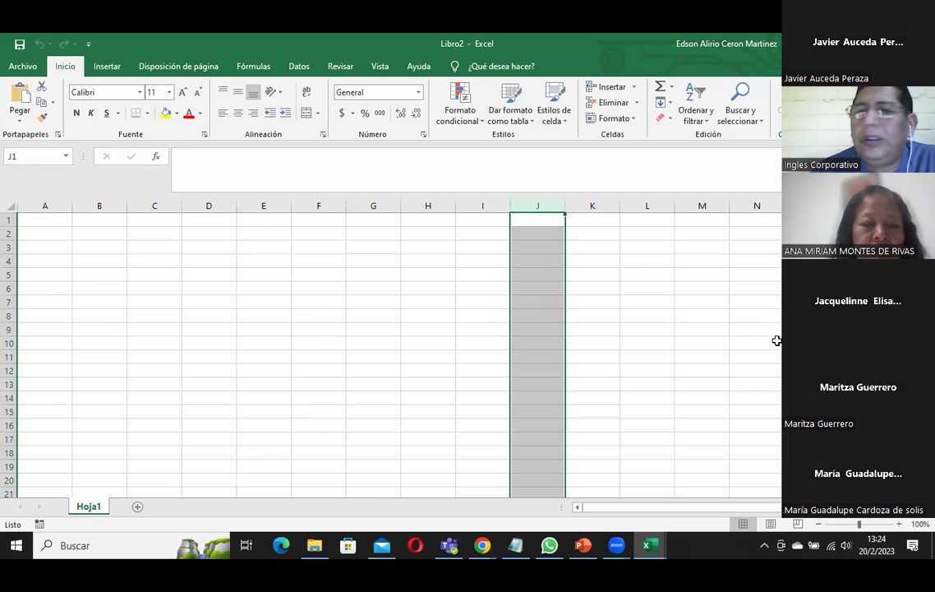
left_click(700, 205)
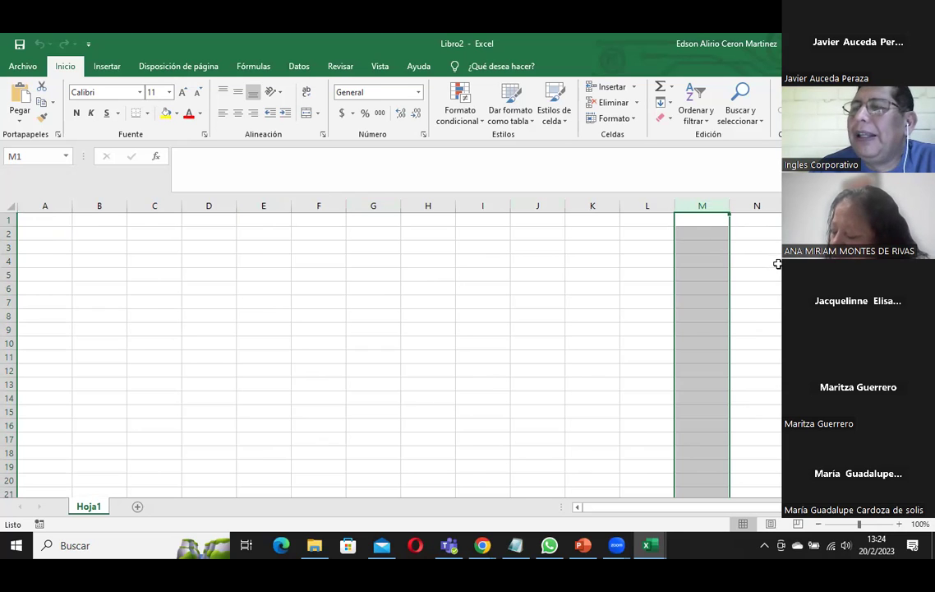
left_click(753, 220)
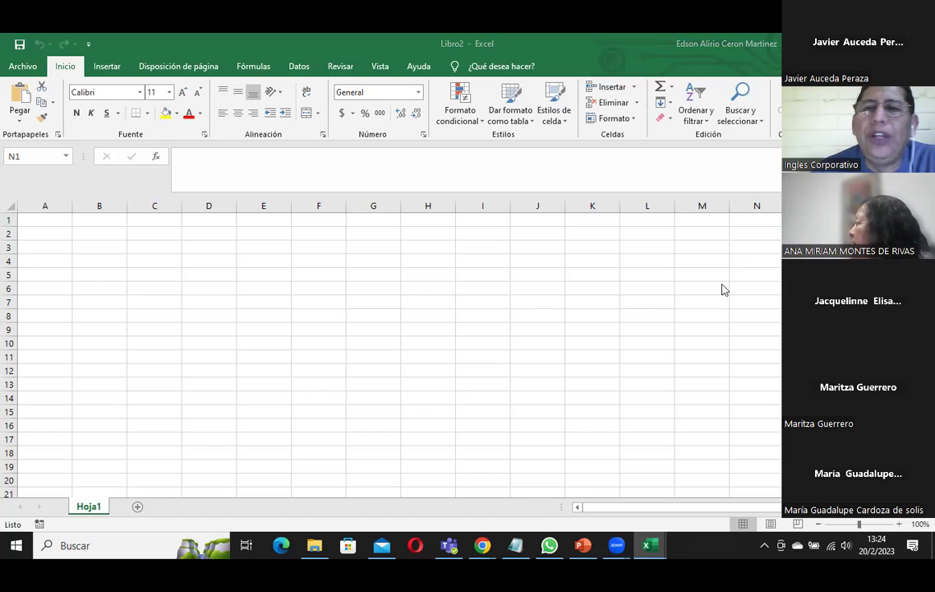
left_click(760, 221)
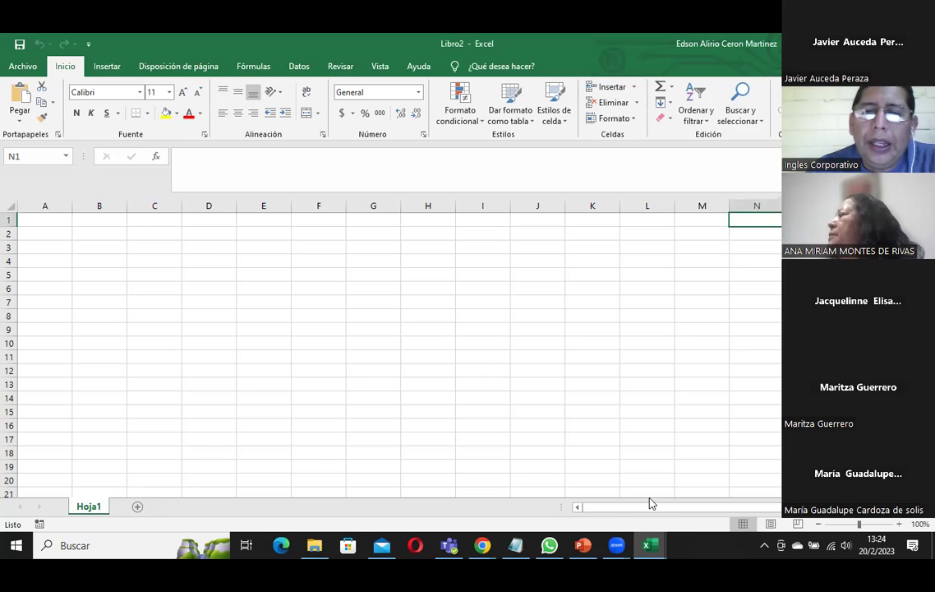
left_click(582, 545)
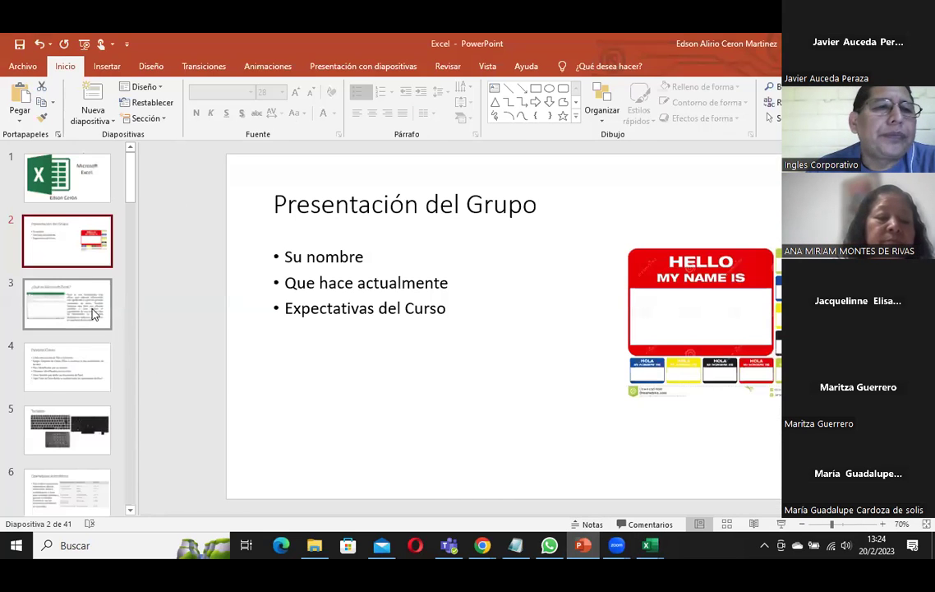
Go to slide 3, '¿Qué es Microsoft Excel?'
left_click(82, 279)
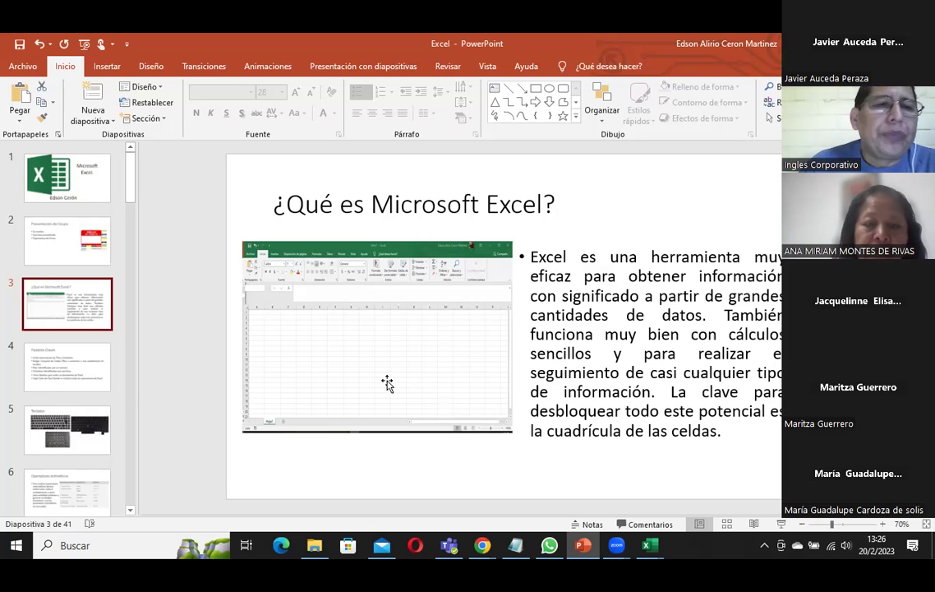
Show slide 4 'Palabras Claves', then maximize Libro1, select A2, and return to PowerPoint
left_click(42, 365)
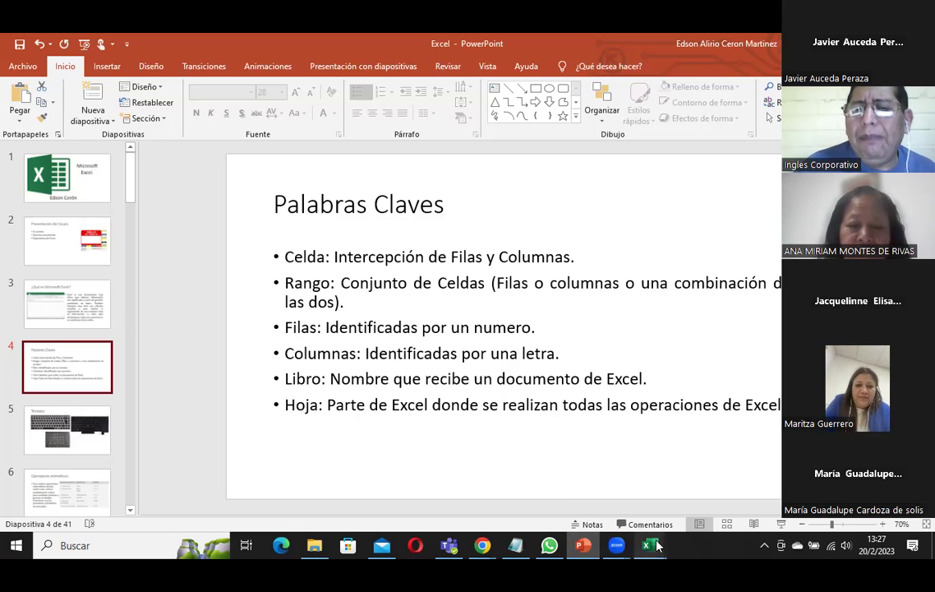
mouse_move(650, 545)
left_click(615, 457)
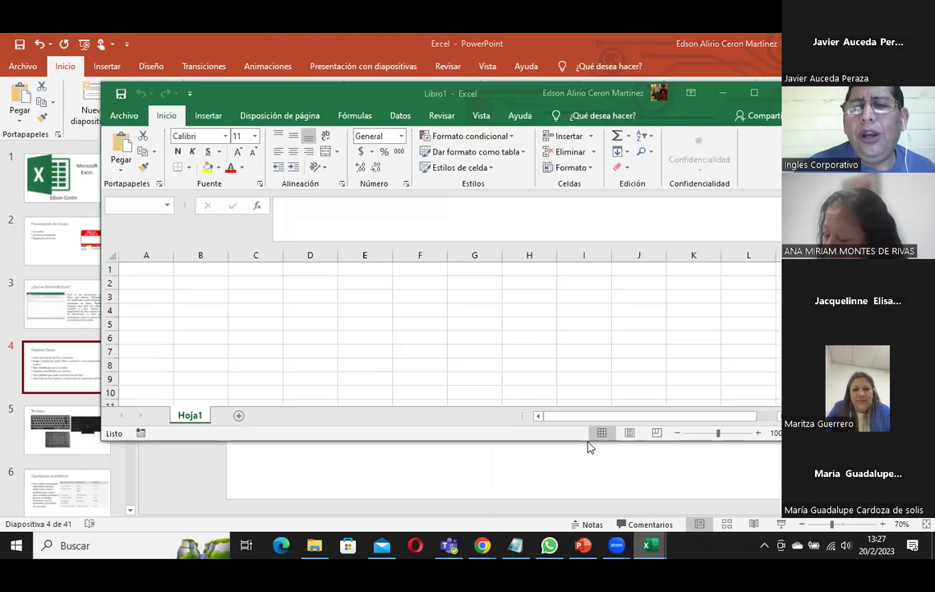
left_click(754, 92)
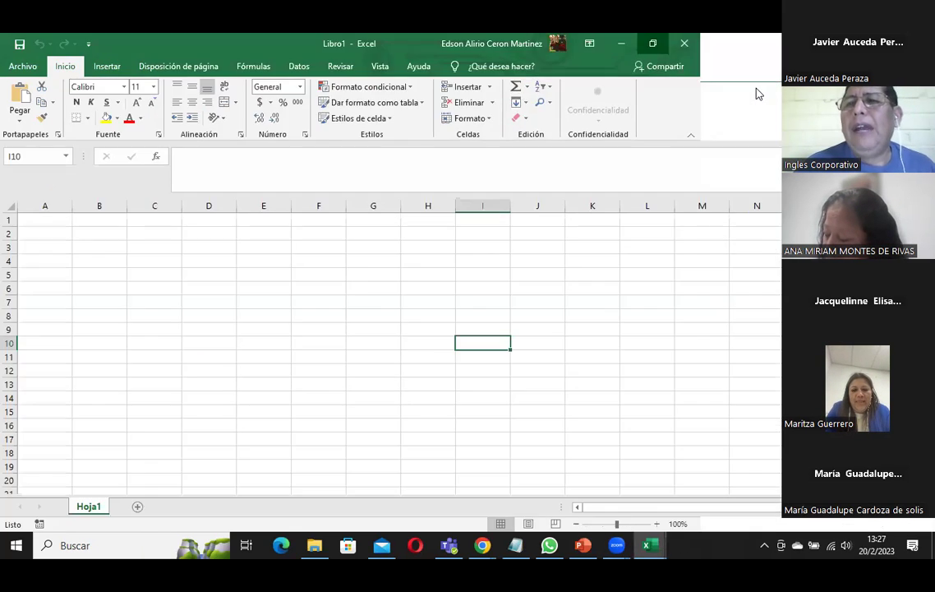
left_click(54, 230)
left_click(582, 545)
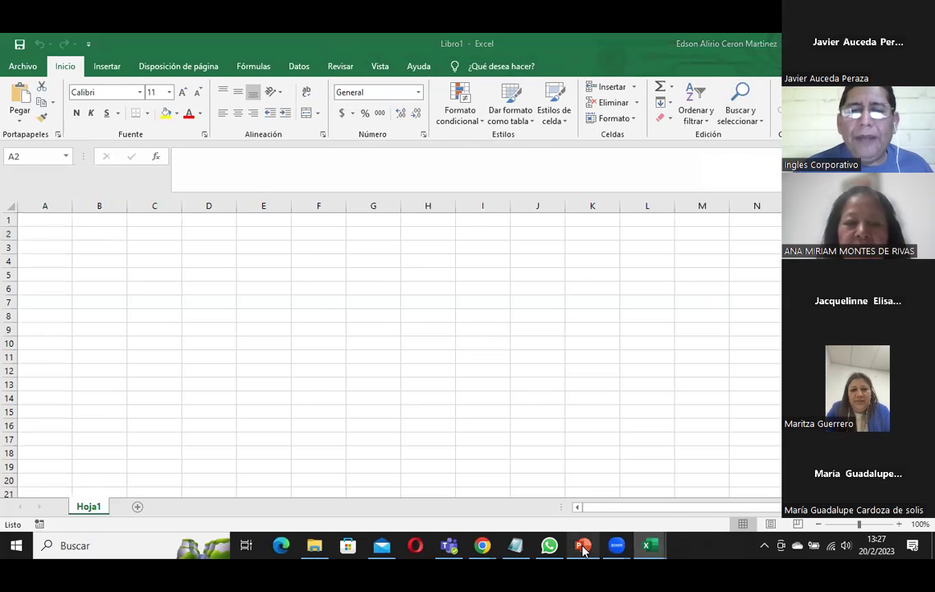
Open slide 5, 'Teclados', showing the three keyboard photos
left_click(82, 428)
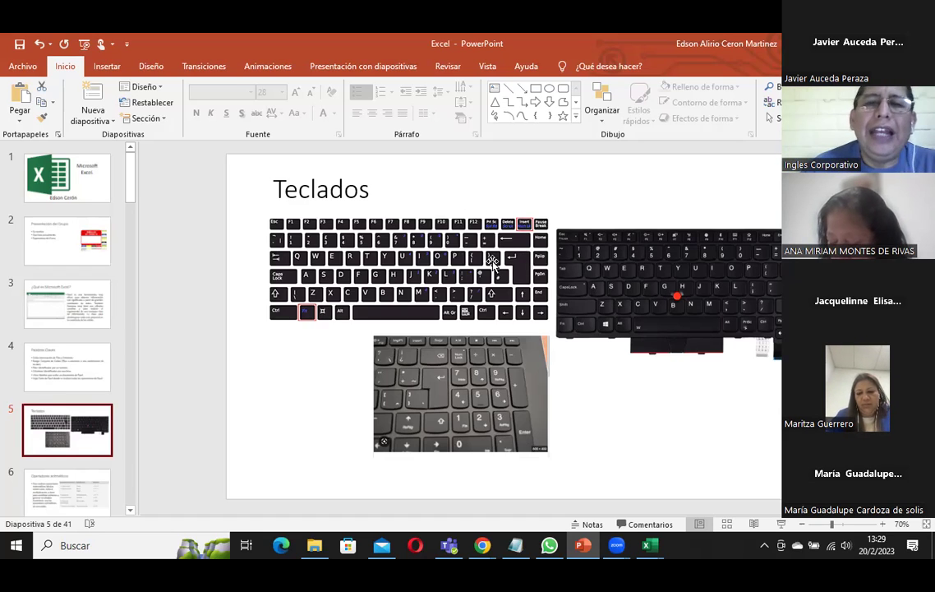
Enlarge the keyboard layout diagram across the Teclados slide, moving the laptop and numpad photos lower
left_click(444, 246)
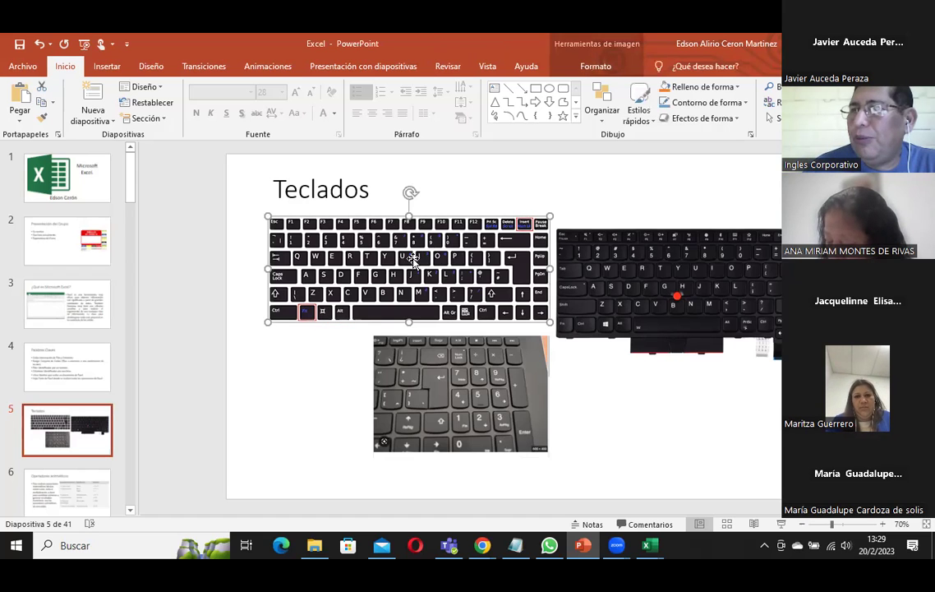
left_click_drag(567, 317, 779, 426)
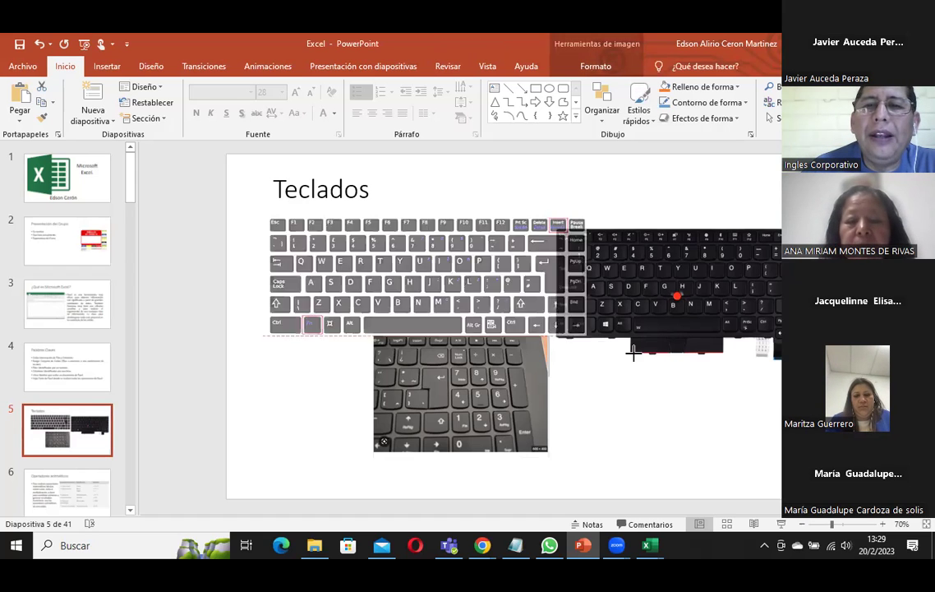
left_click_drag(608, 259, 608, 259)
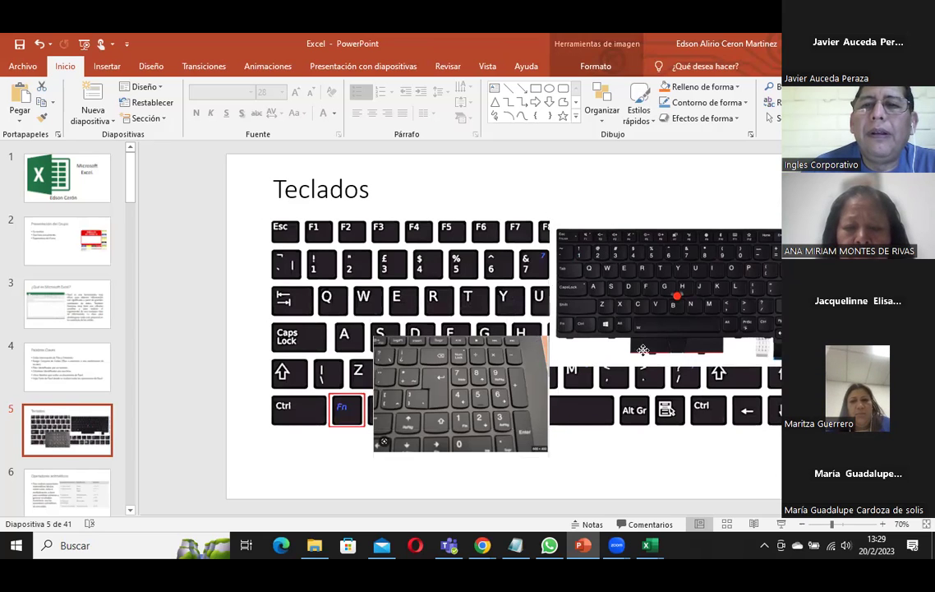
left_click_drag(612, 221, 646, 431)
left_click_drag(415, 345, 428, 465)
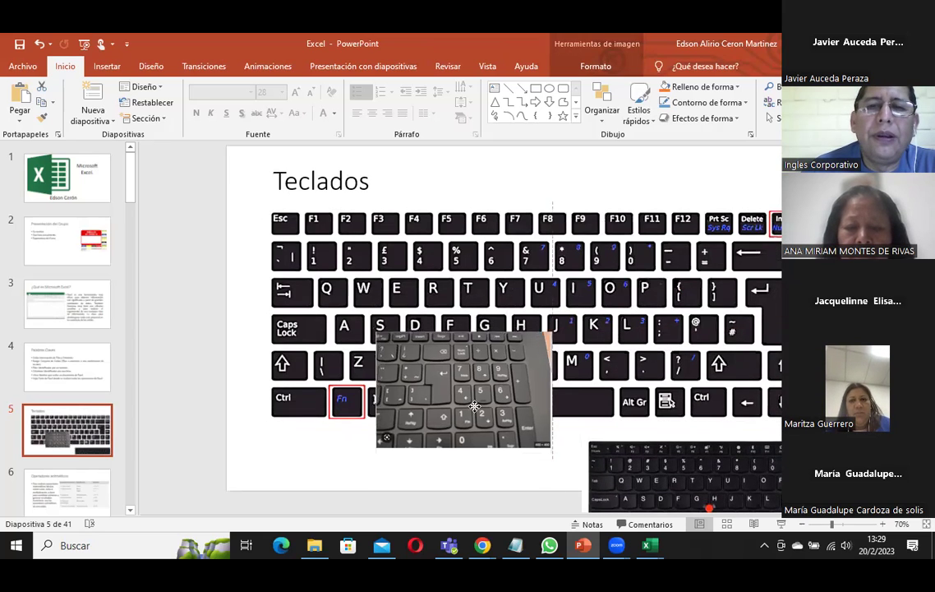
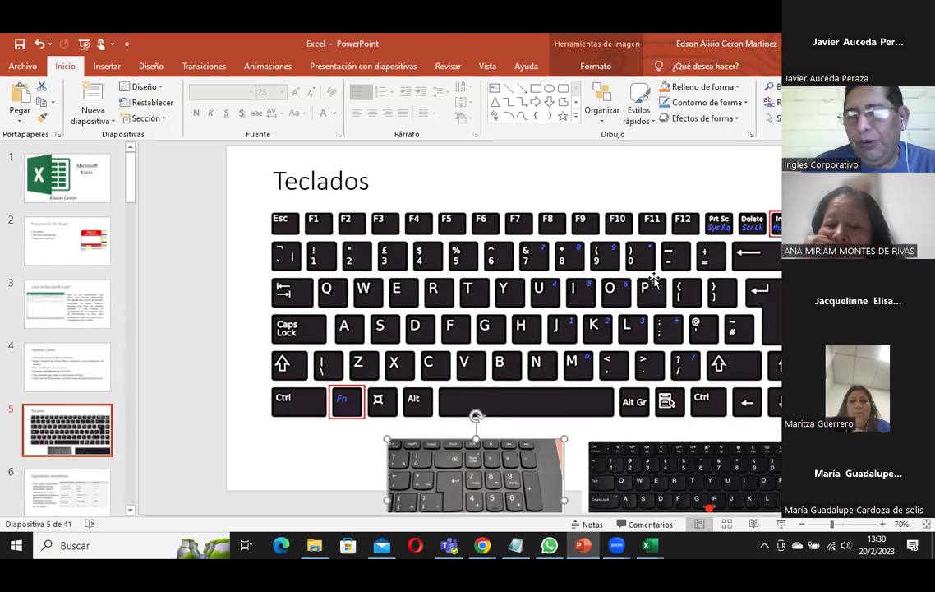
Rearrange the keypad photo to the bottom-left and bring the laptop keyboard photo onto the Teclados slide
left_click_drag(475, 478, 513, 267)
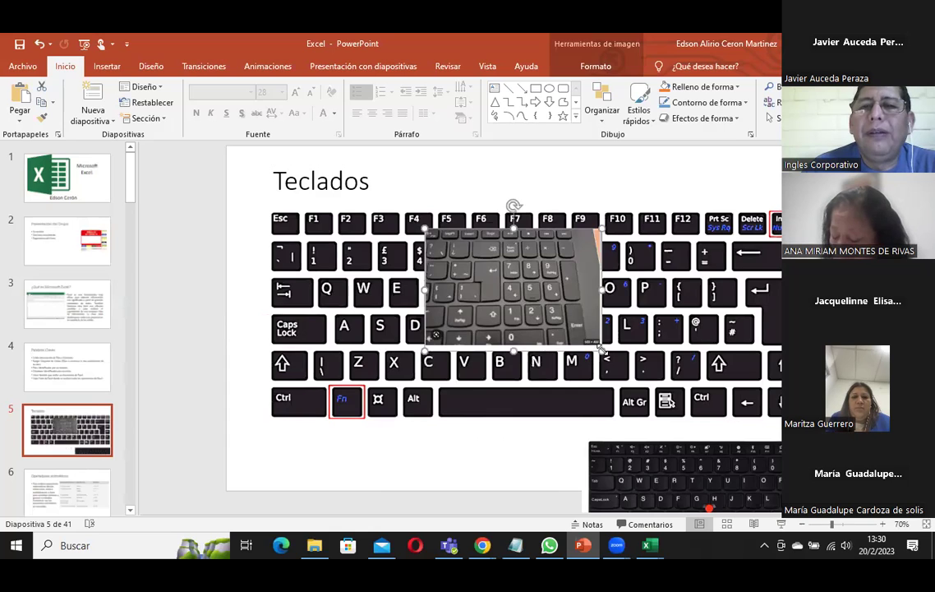
left_click_drag(601, 349, 694, 413)
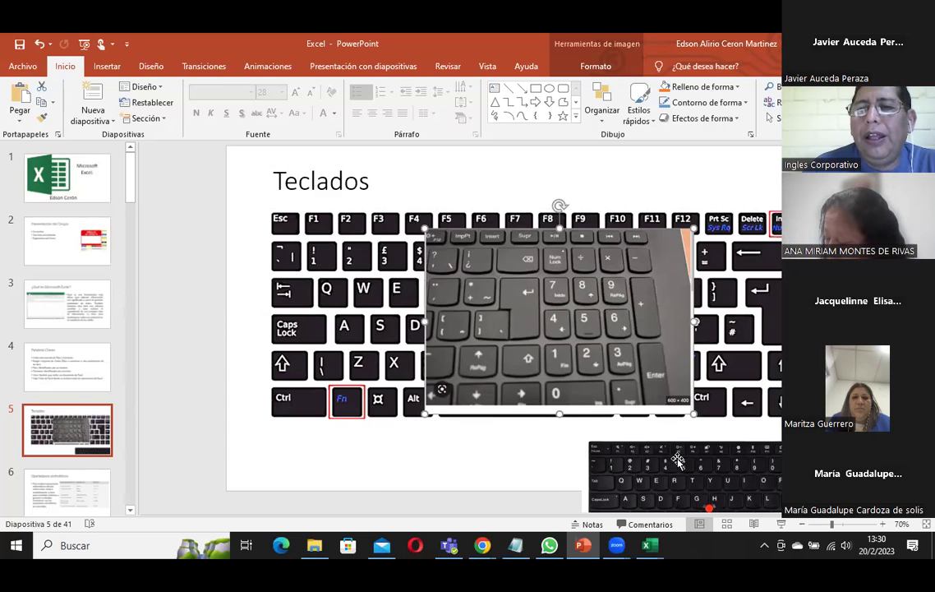
left_click_drag(678, 461, 507, 277)
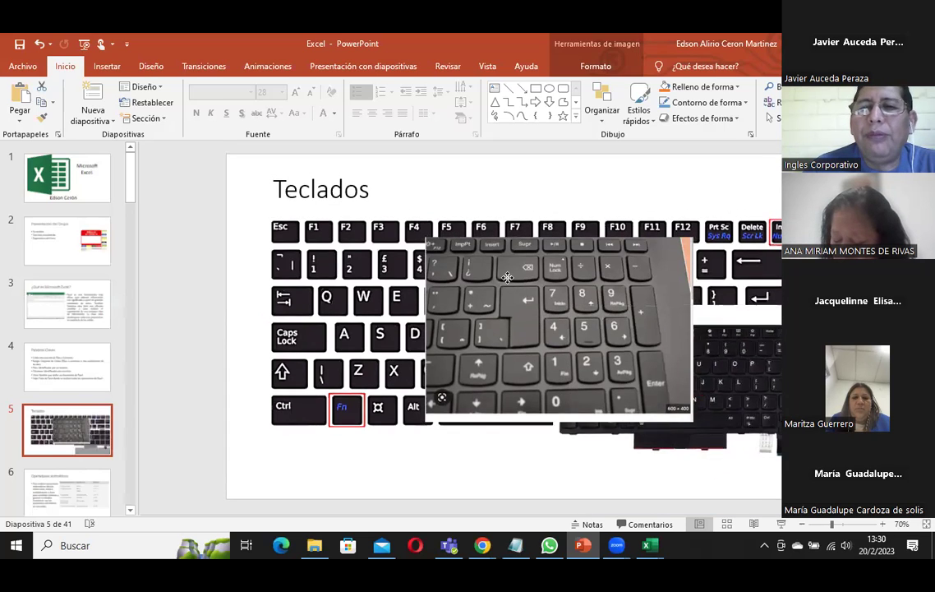
left_click_drag(616, 313, 441, 246)
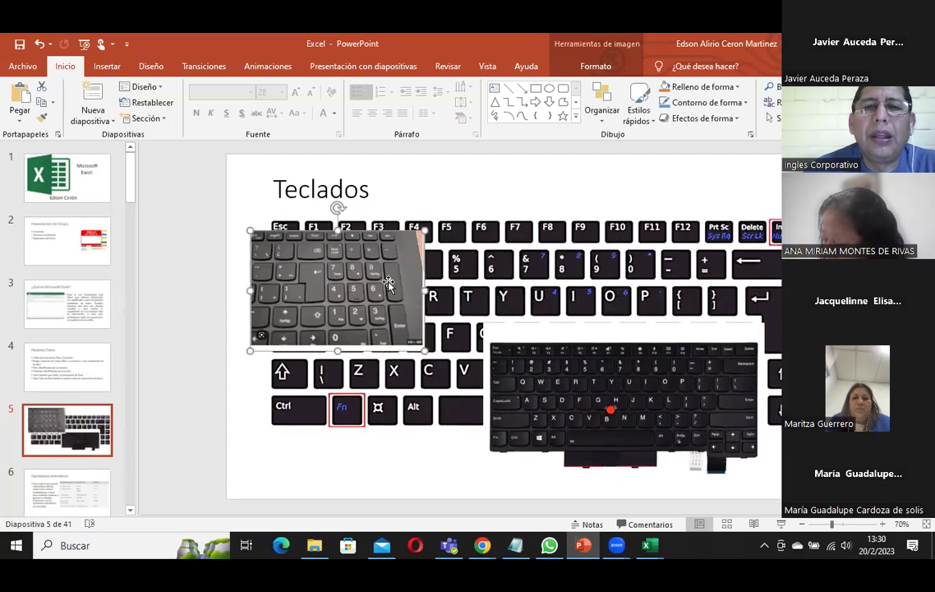
left_click_drag(444, 243, 386, 444)
Centre the laptop keyboard photo, widen it across the slide, then raise it above the diagram
left_click(556, 389)
left_click_drag(556, 389, 449, 284)
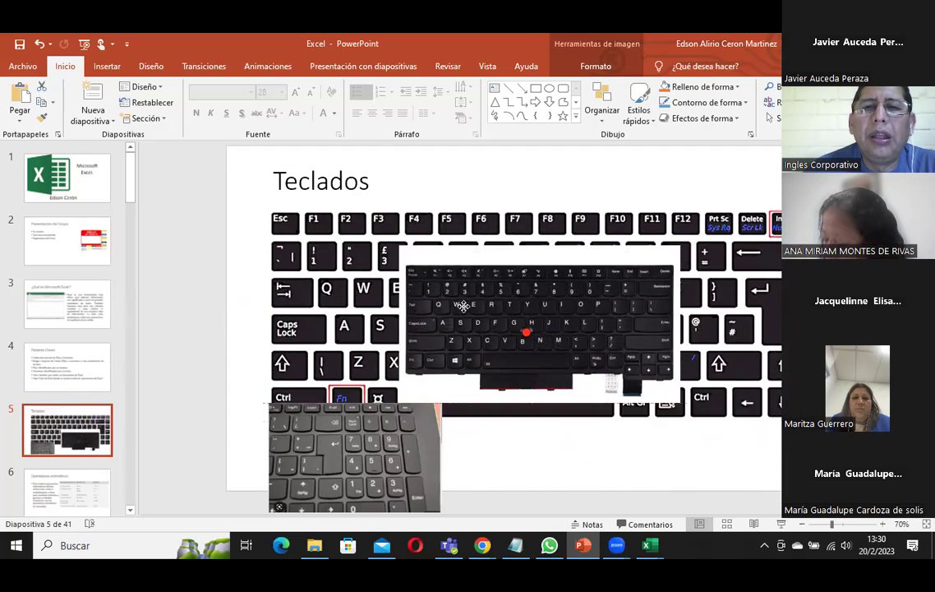
left_click_drag(657, 364, 774, 434)
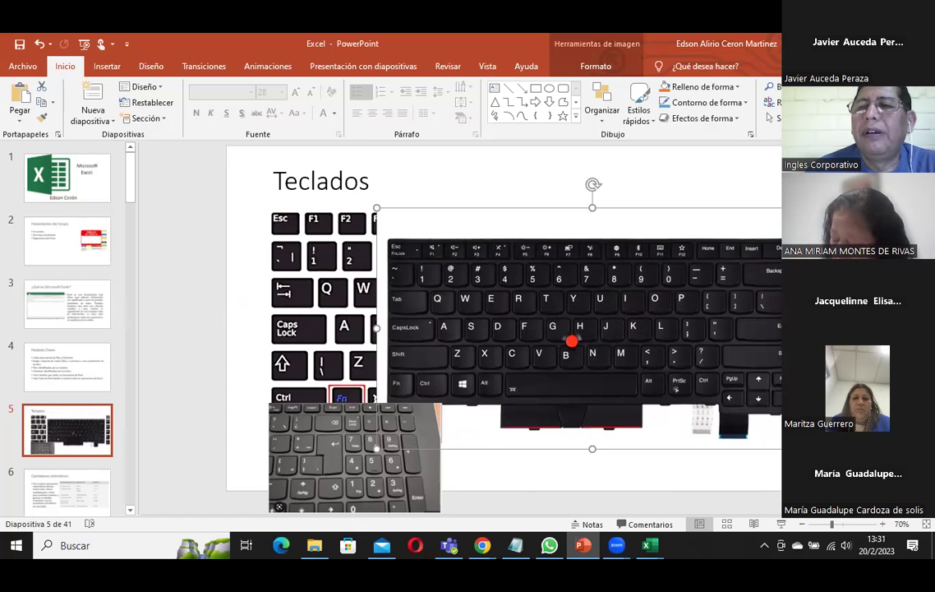
left_click_drag(809, 328, 863, 328)
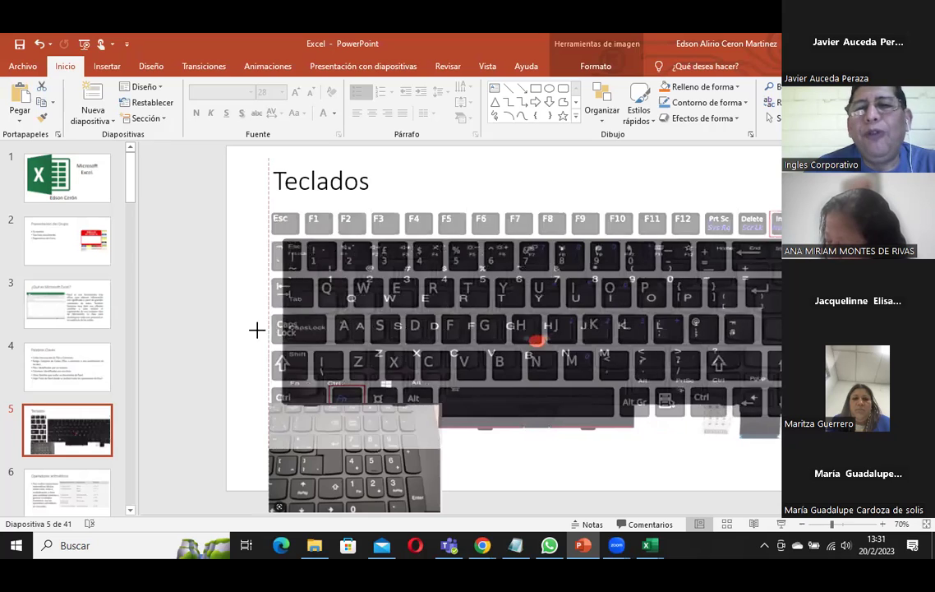
left_click_drag(304, 329, 257, 327)
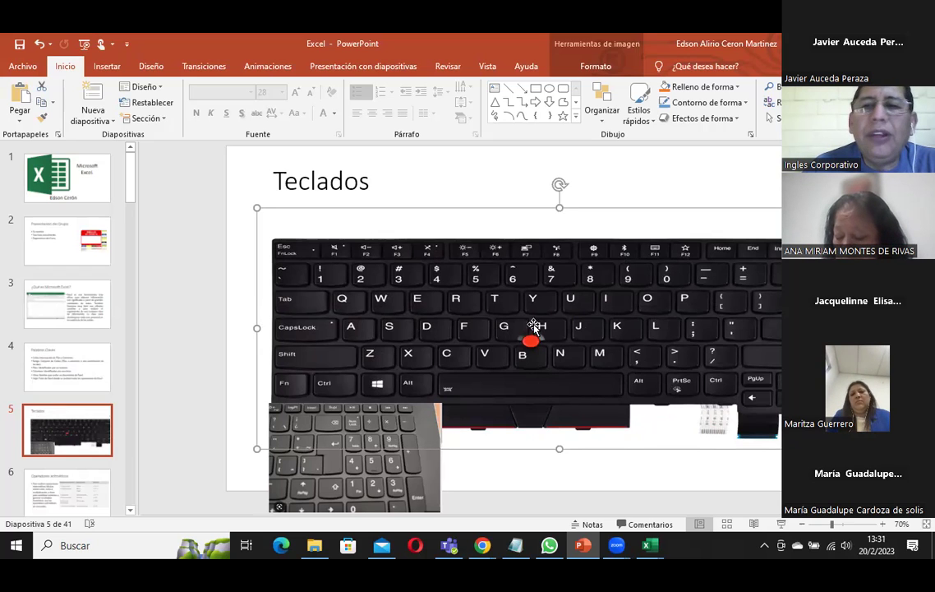
mouse_move(445, 279)
left_mouse_down()
mouse_move(513, 167)
mouse_move(501, 141)
left_mouse_up()
Undo the last move, shift the black keyboard photo to the bottom-right, and raise the white diagram
left_click(574, 316)
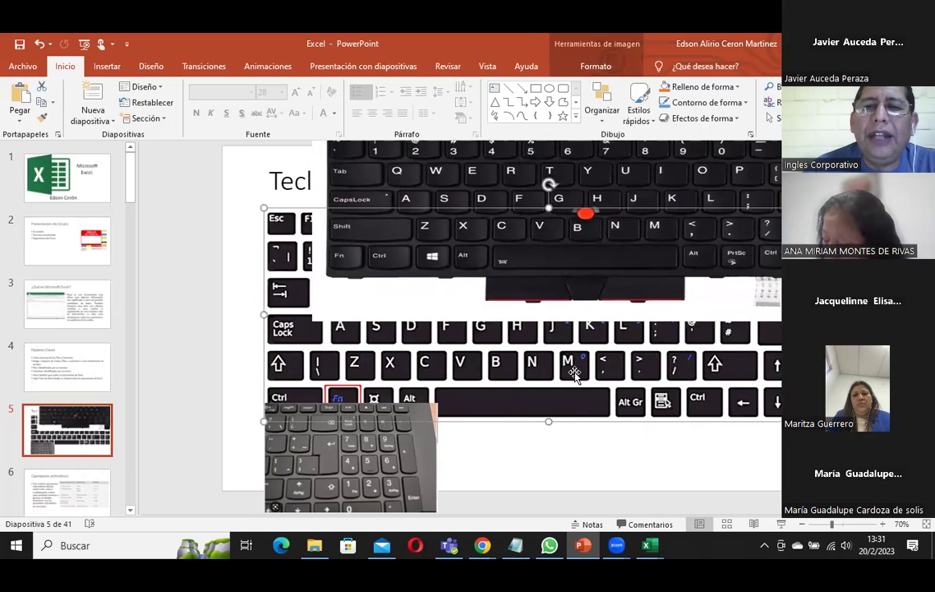
double_click(574, 316)
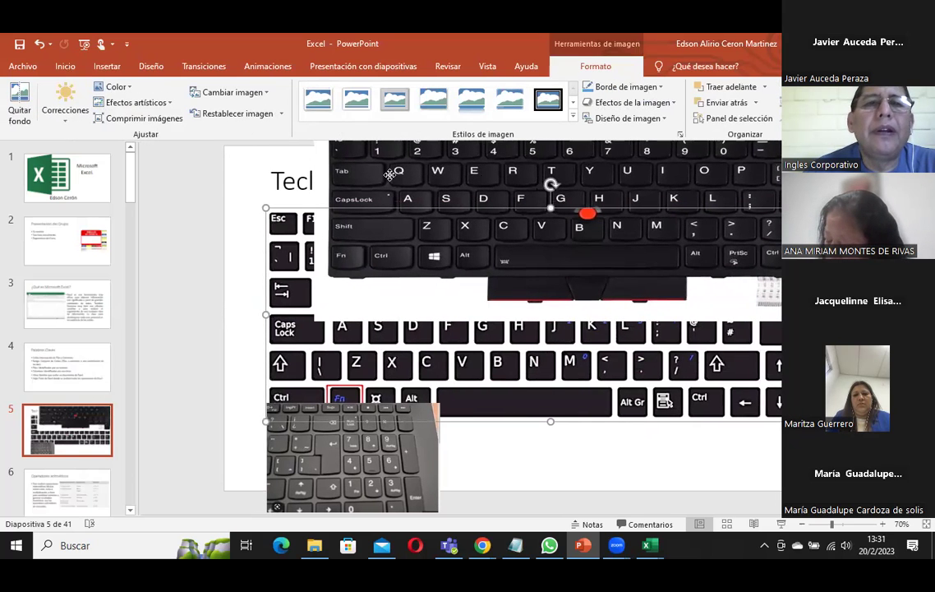
key("ctrl+z")
left_click_drag(358, 240, 487, 283)
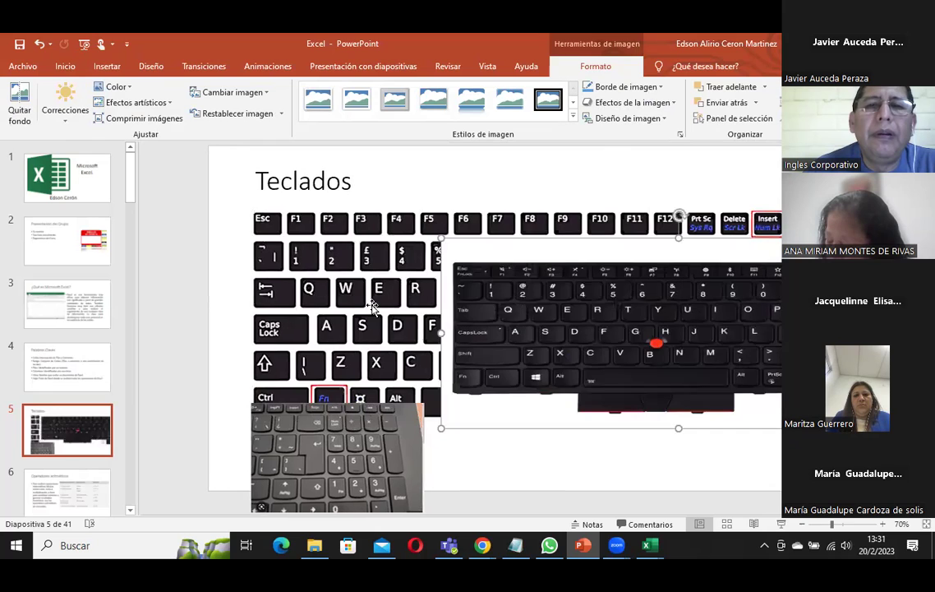
left_click_drag(549, 290, 577, 462)
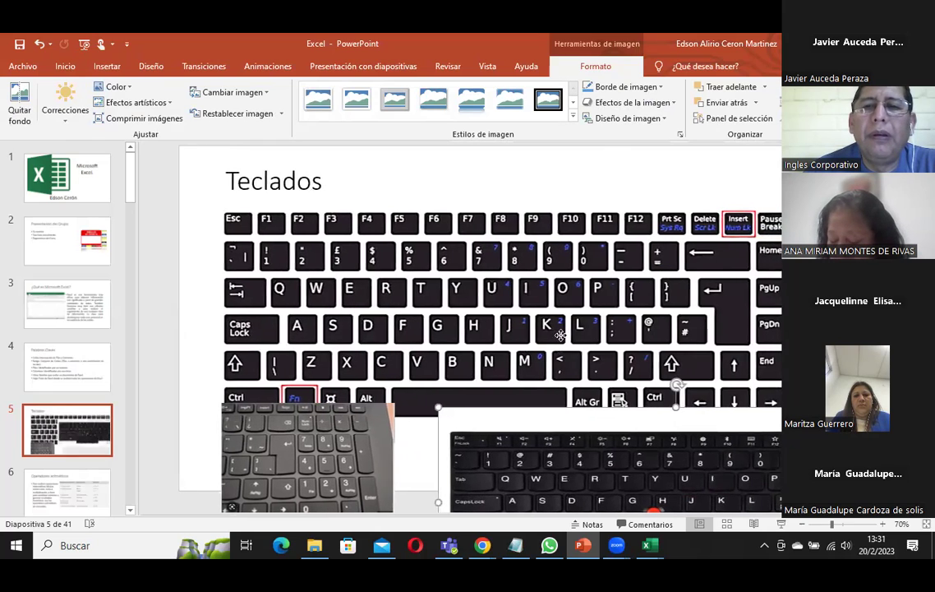
left_click_drag(496, 306, 535, 252)
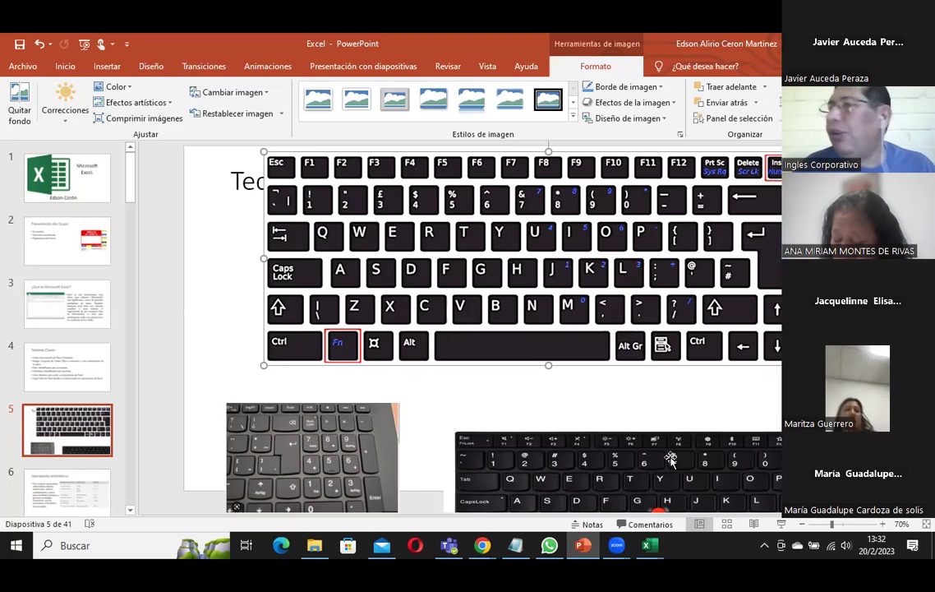
Drag the laptop keyboard photo from the bottom-right to the centre over the keyboard diagram
mouse_move(671, 458)
left_mouse_down()
mouse_move(543, 269)
mouse_move(565, 216)
left_mouse_up()
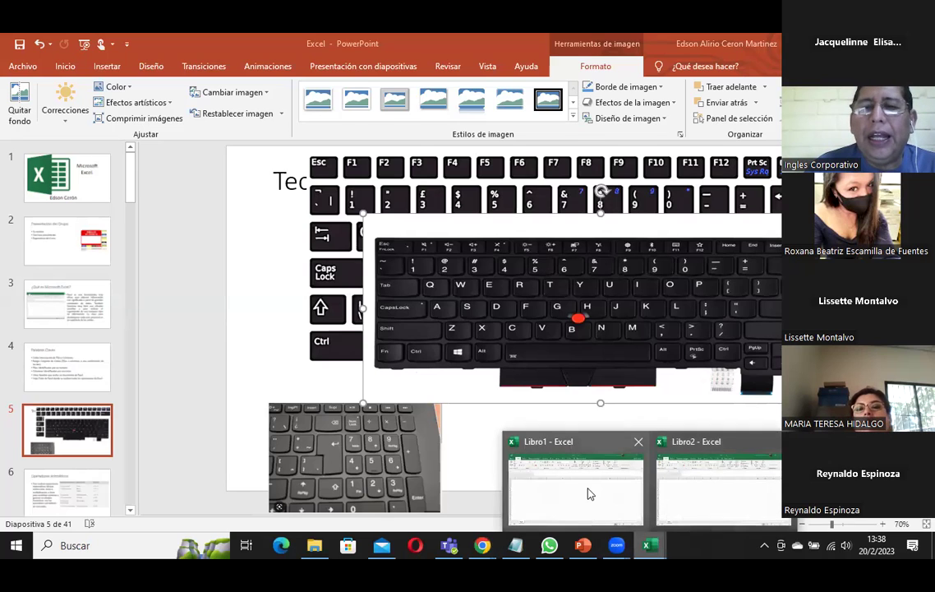
Switch to the blank Libro1 workbook and select cells A1, F3, then A1 again
mouse_move(650, 546)
left_click(587, 491)
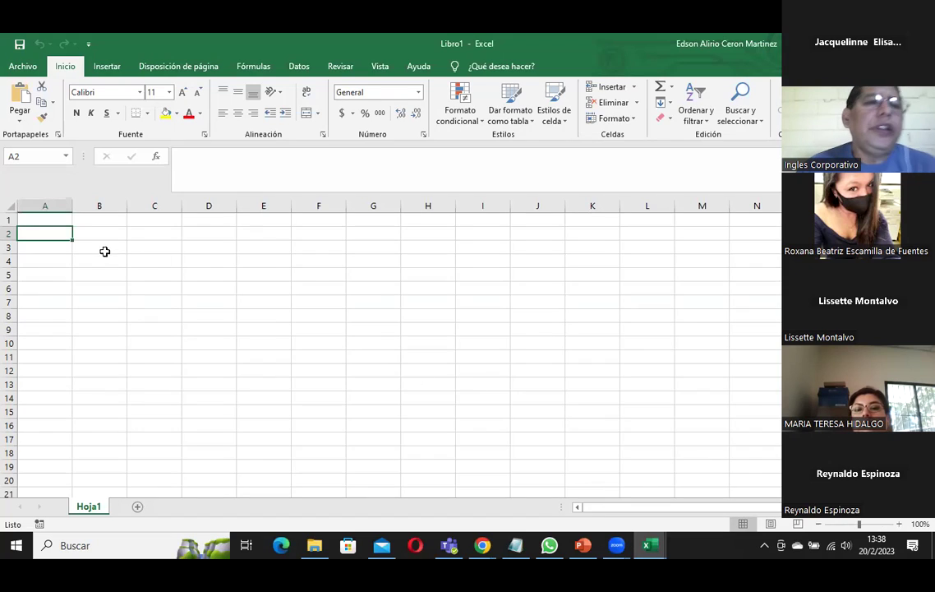
left_click(39, 218)
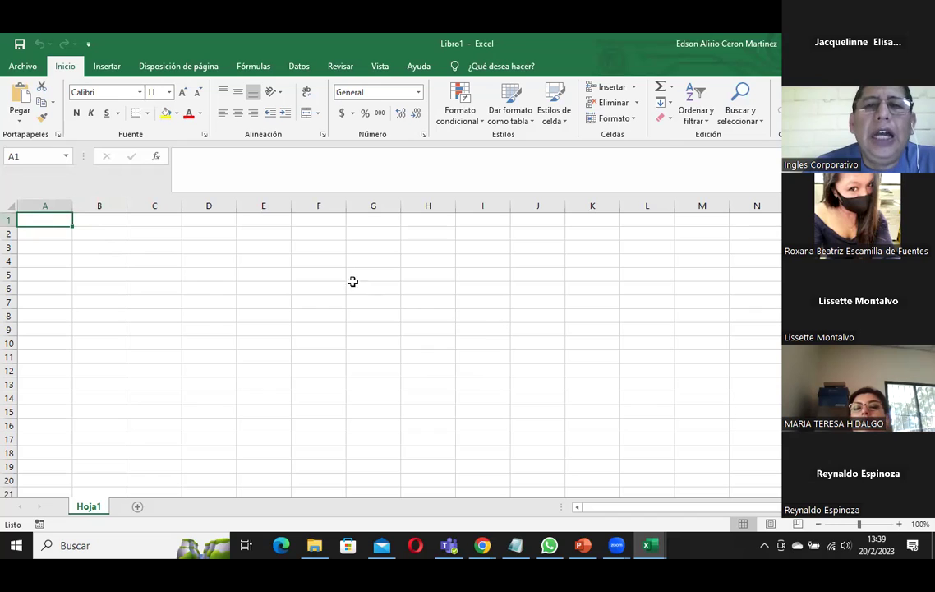
left_click(319, 255)
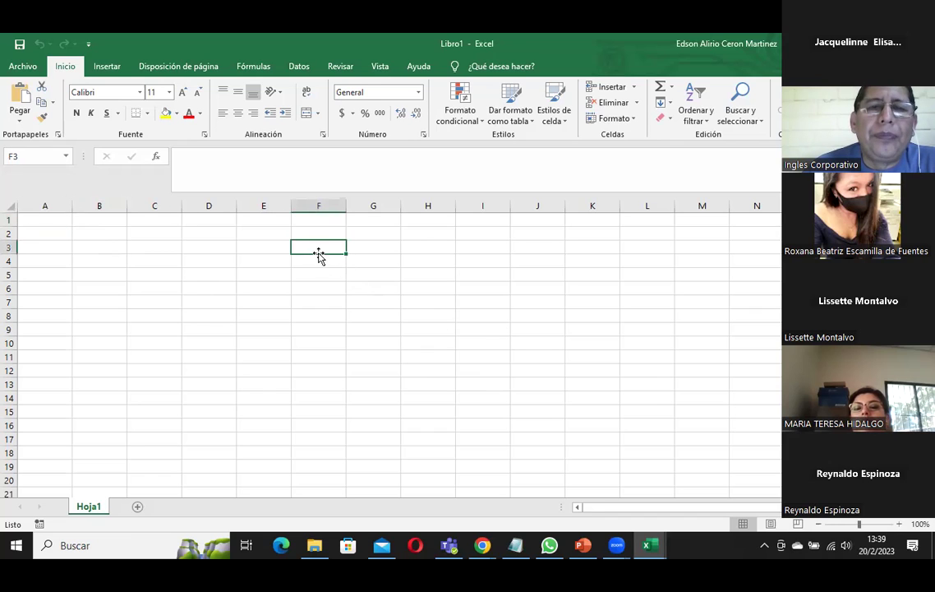
left_click(50, 217)
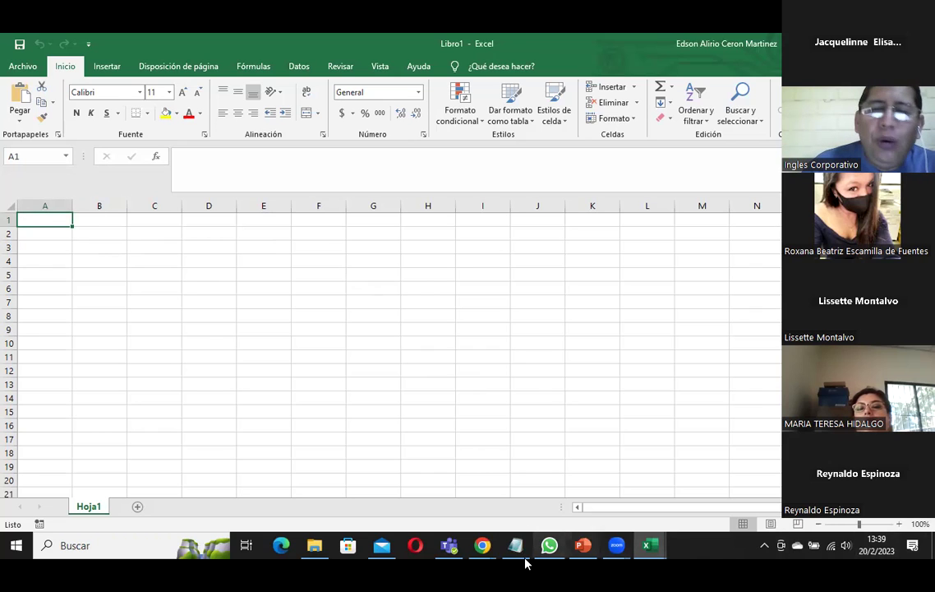
mouse_move(583, 544)
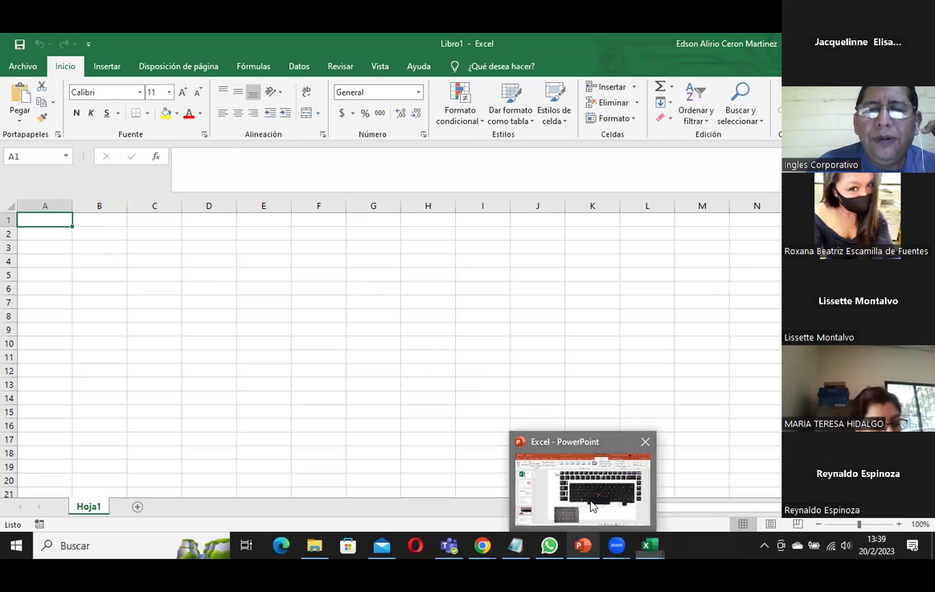
Nudge the numeric-keypad photo slightly right in PowerPoint, then return to Excel's Libro1 workbook
left_click(585, 491)
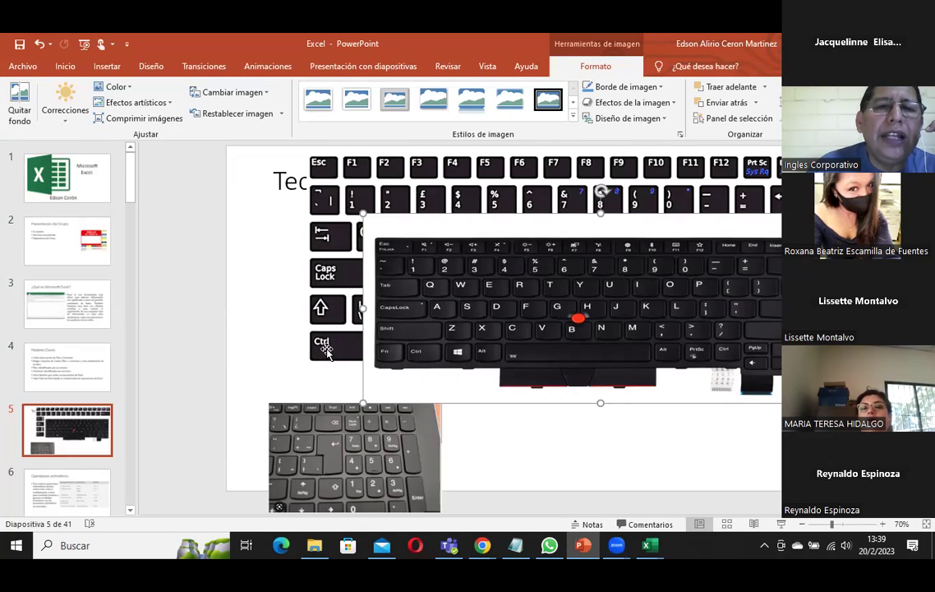
mouse_move(338, 439)
left_mouse_down()
mouse_move(497, 267)
mouse_move(357, 440)
left_mouse_up()
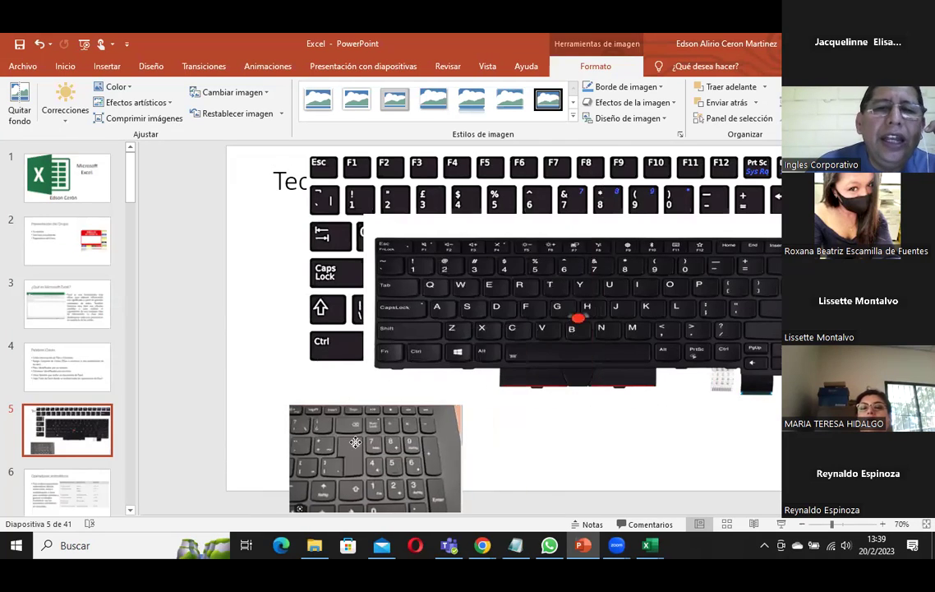
mouse_move(649, 544)
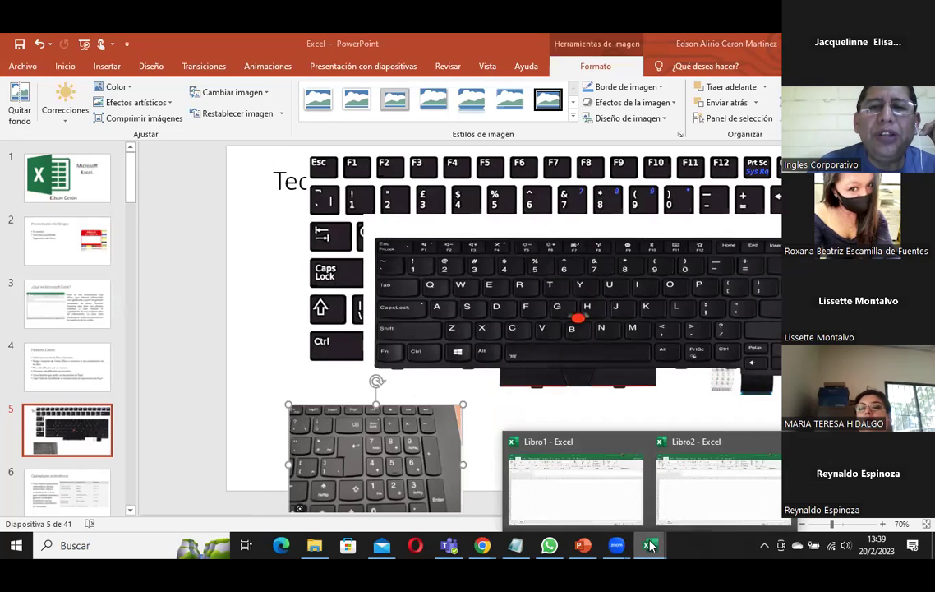
left_click(592, 480)
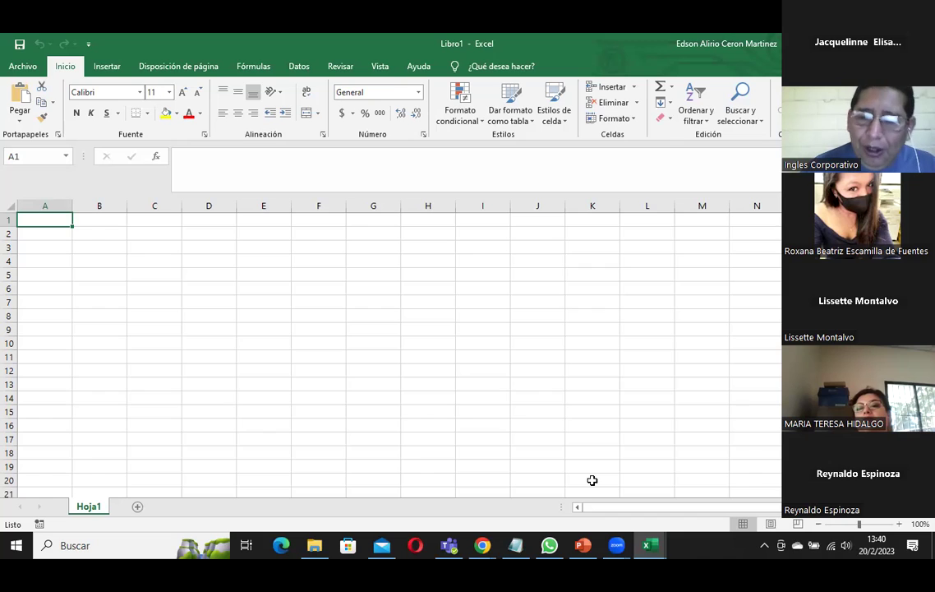
Jump from A1 down to cell A1048576 with Ctrl+Down
key("ctrl+Down")
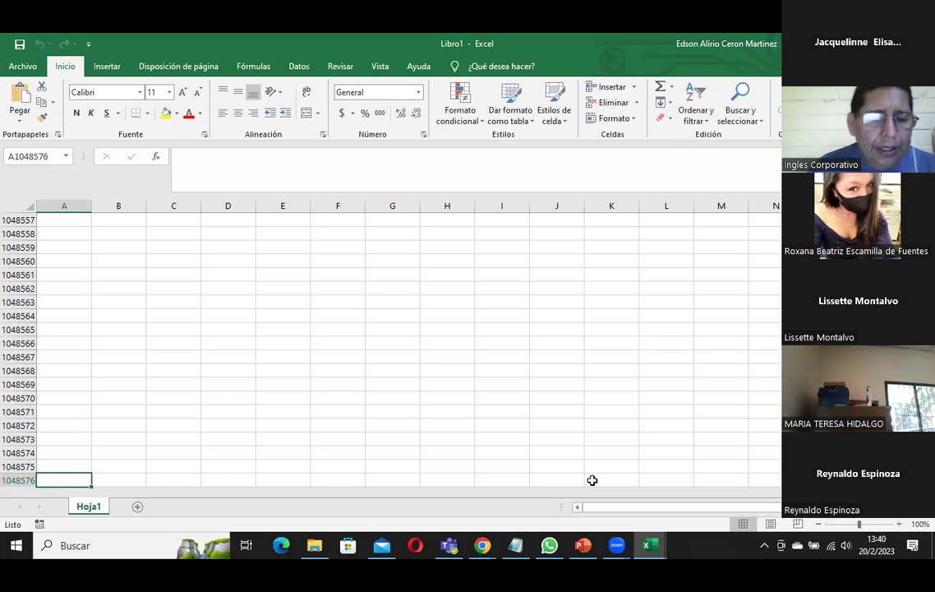
Jump from A1048576 right to the sheet's last cell, XFD1048576, with Ctrl+Right
key("ctrl+Right")
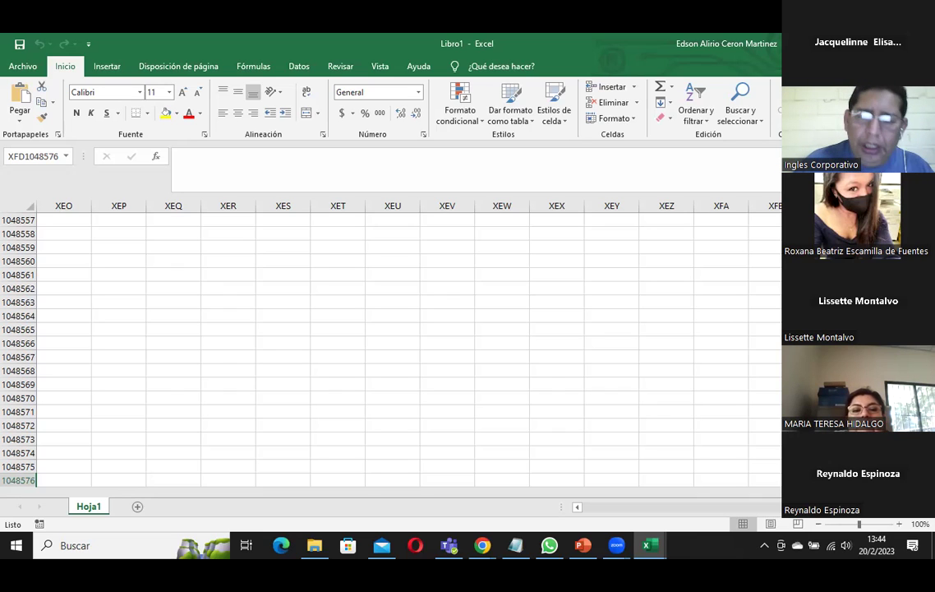
Return from XFD1048576 to cell A1 and start editing it
key("ctrl+Up")
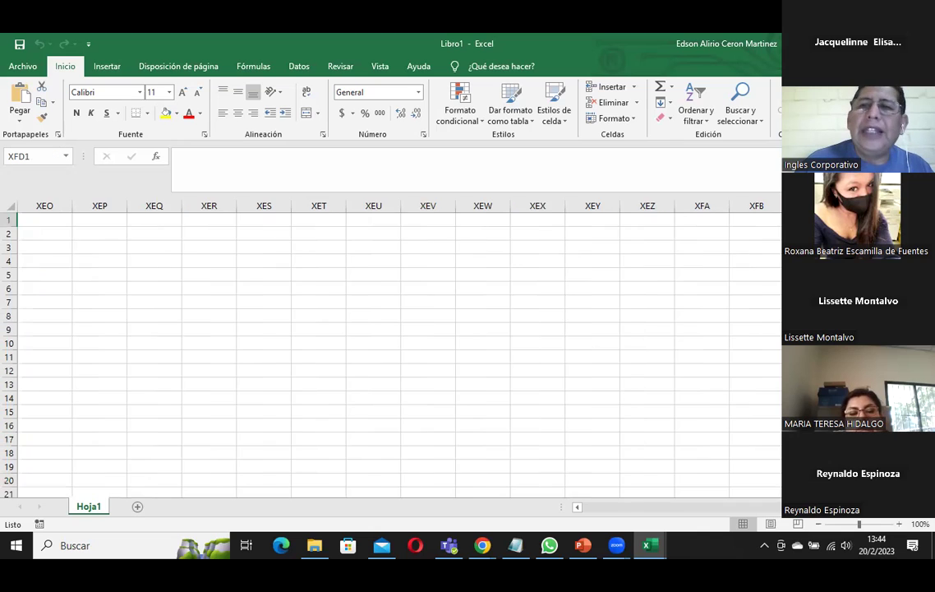
key("ctrl+Left")
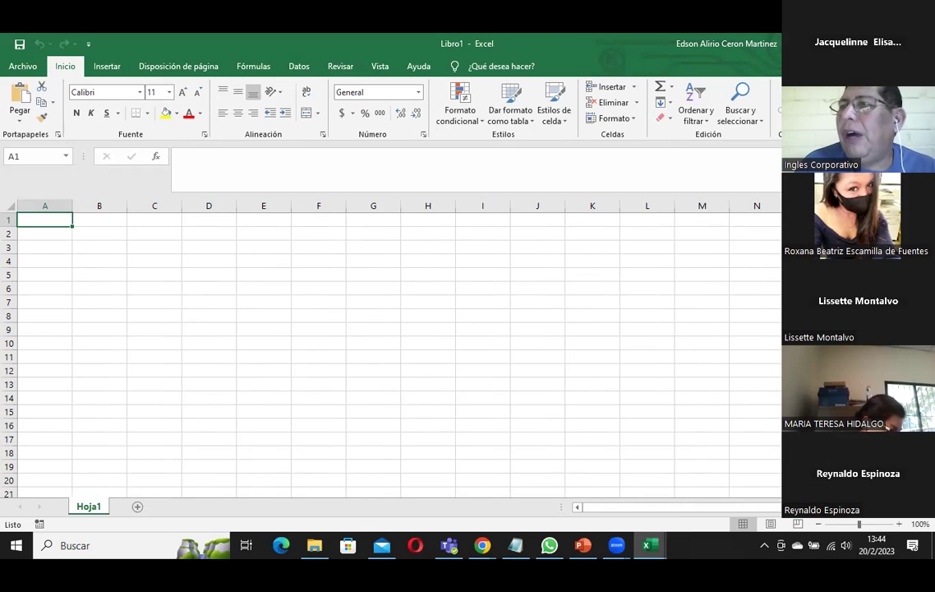
key("F2")
Enter 'hola' in cell A1 and 'como' in cell H4
type("hola")
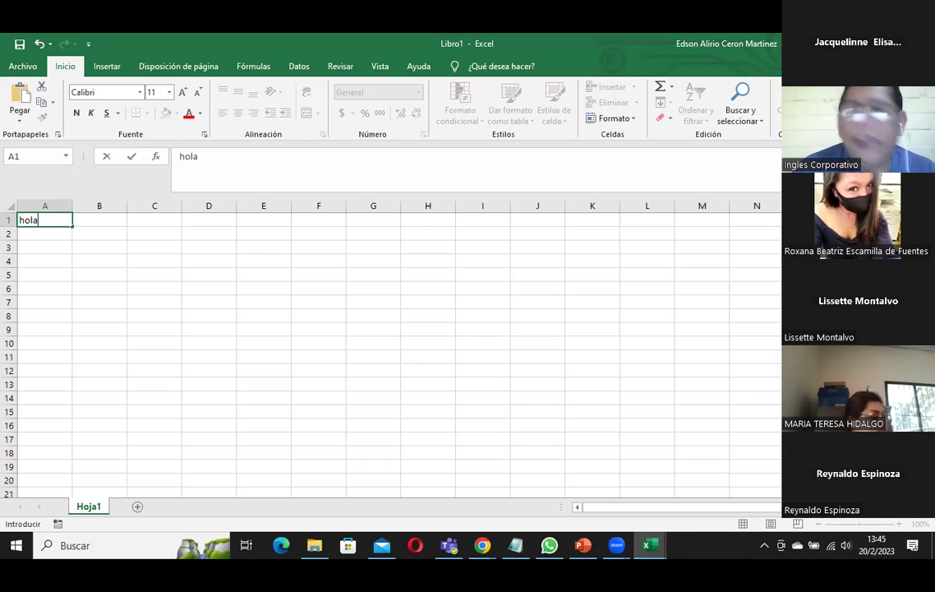
key("Tab")
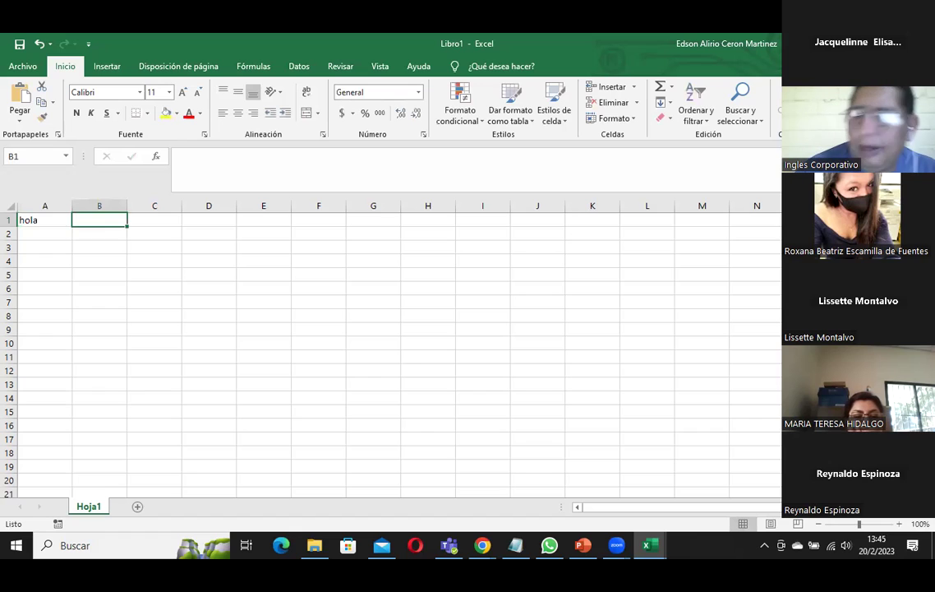
left_click(379, 268)
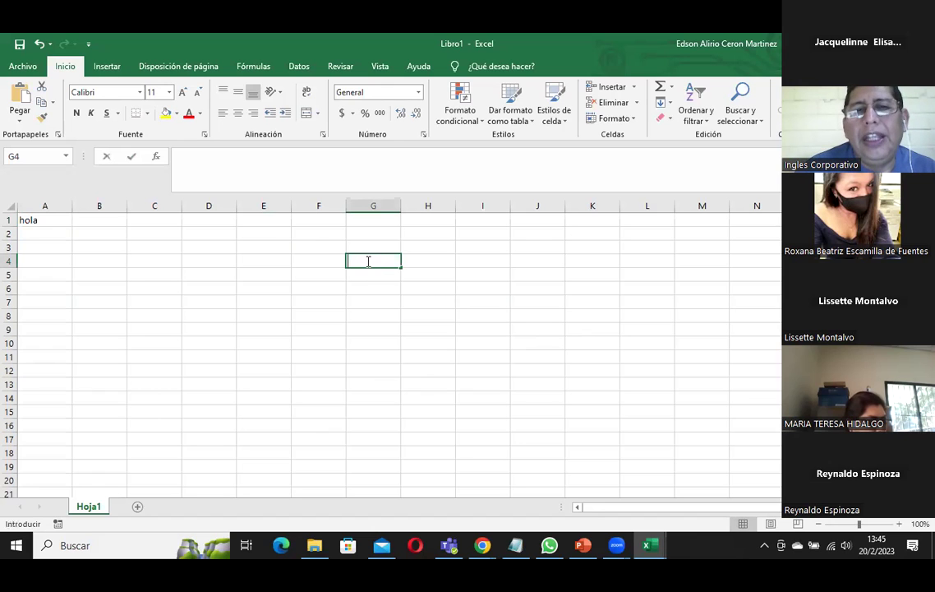
key("Return")
left_click(424, 262)
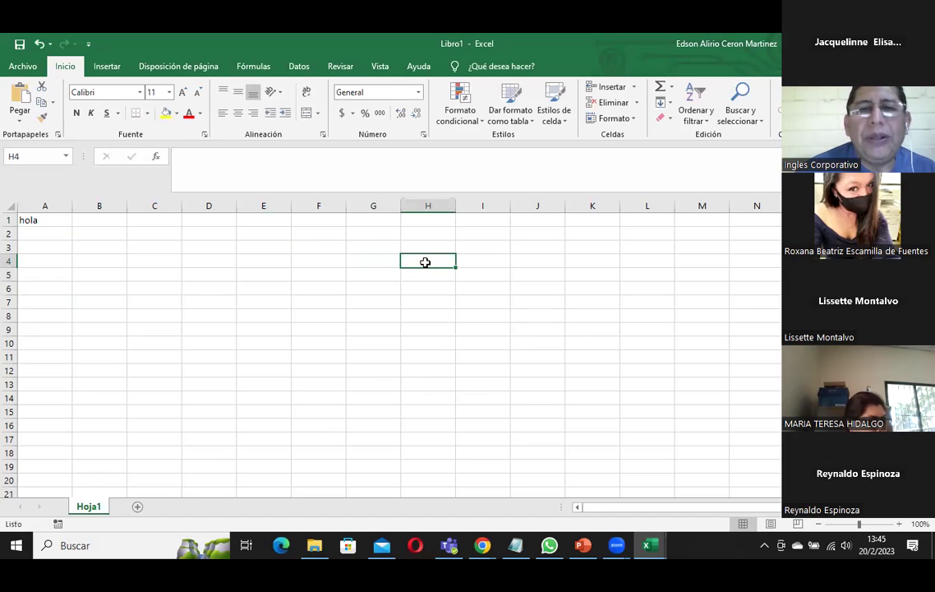
type("como")
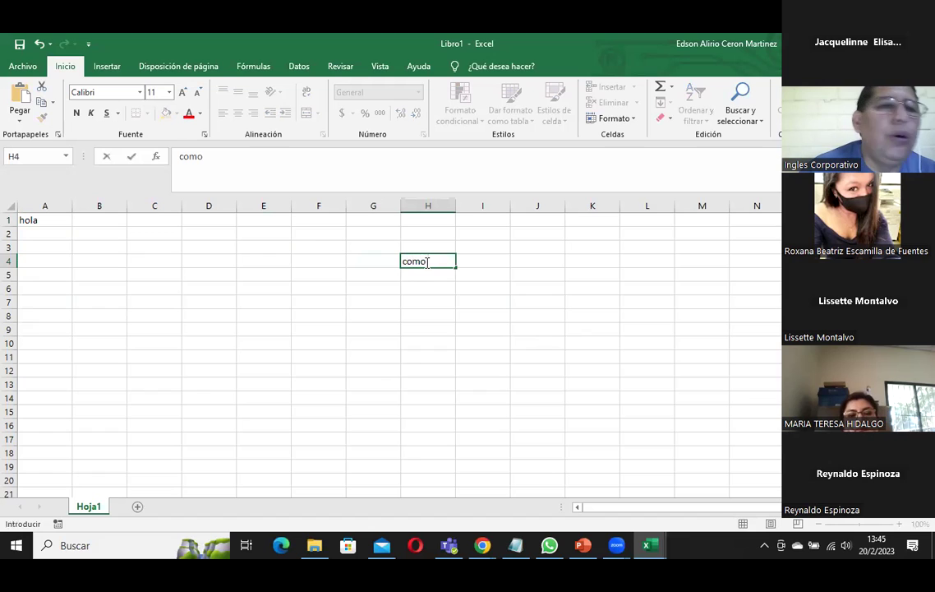
key("Return")
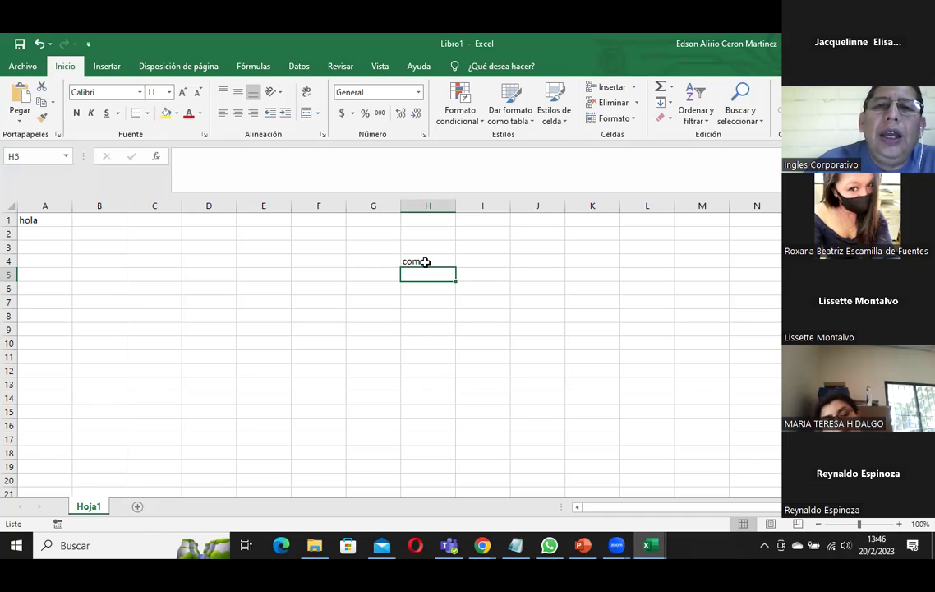
mouse_move(194, 219)
left_mouse_down()
mouse_move(227, 332)
mouse_move(262, 337)
left_mouse_up()
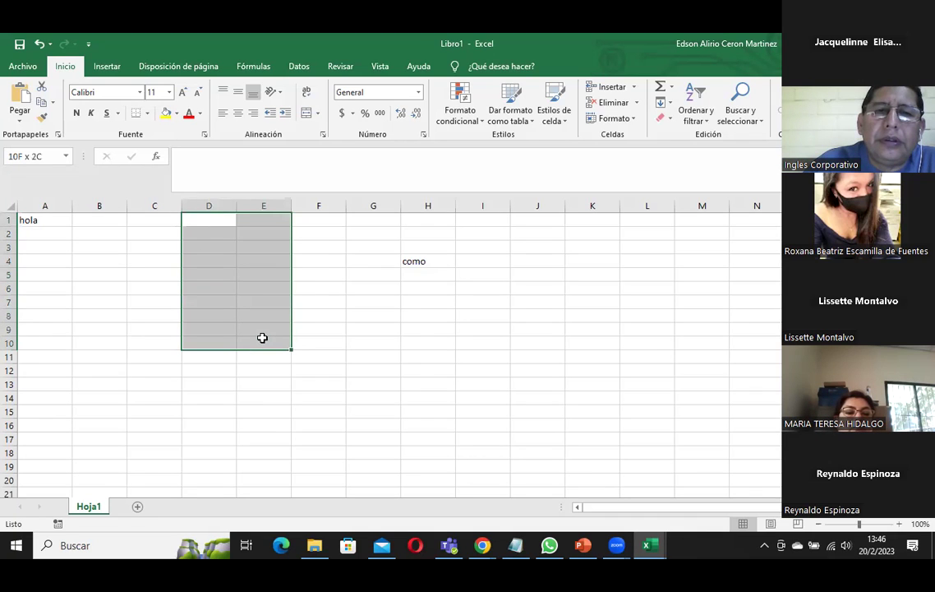
left_click(329, 277)
left_click_drag(198, 218, 240, 316)
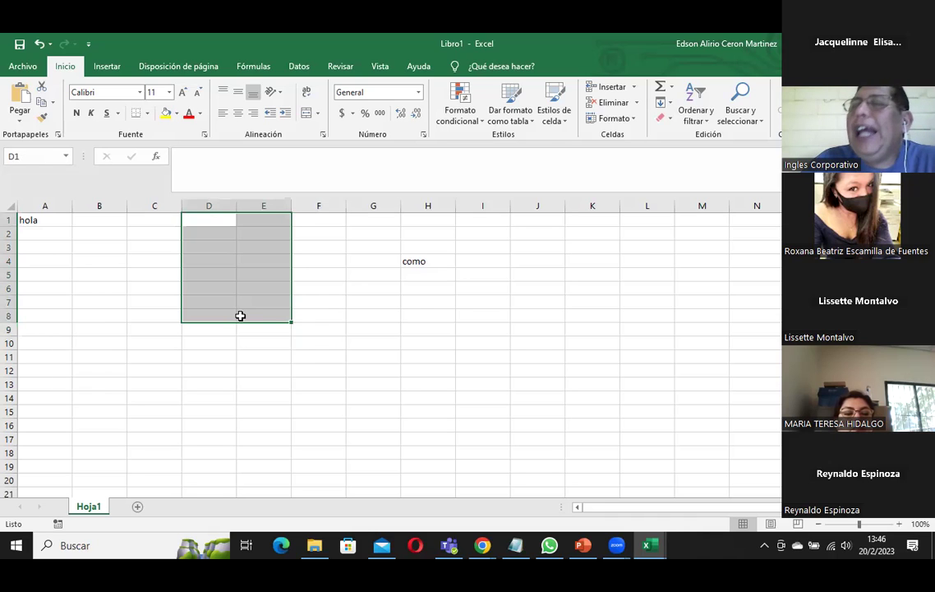
left_click(517, 225)
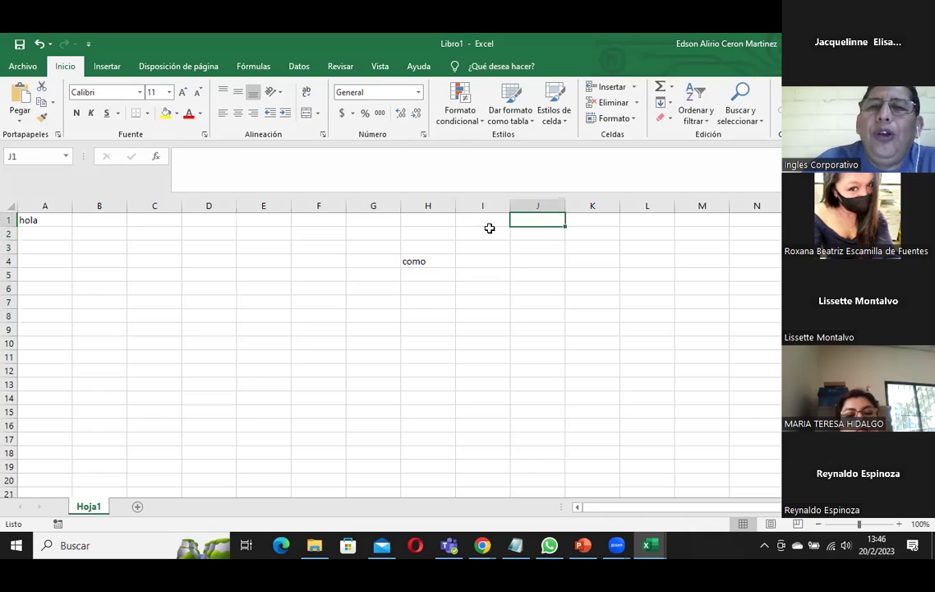
left_click(478, 233)
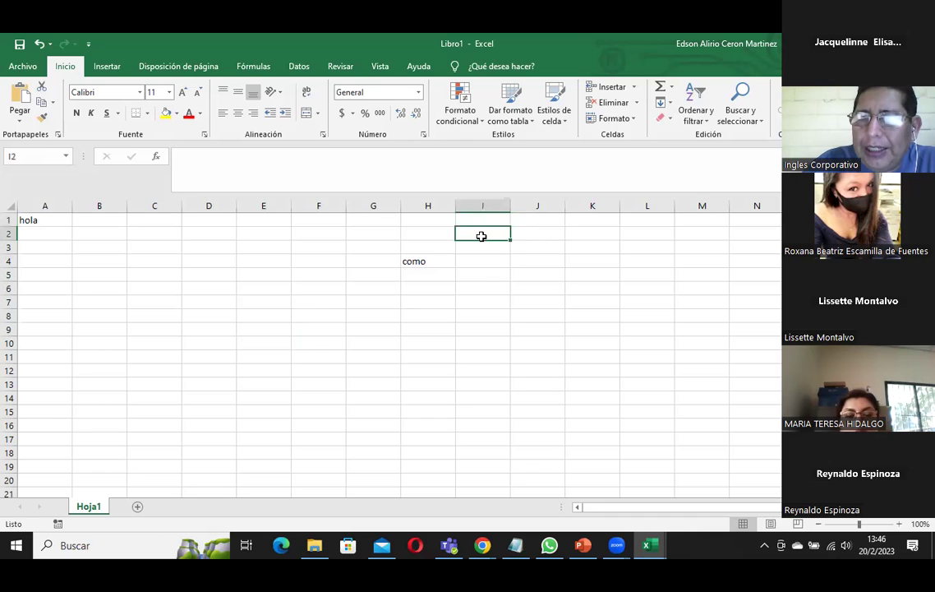
left_click(539, 235)
left_click(492, 238)
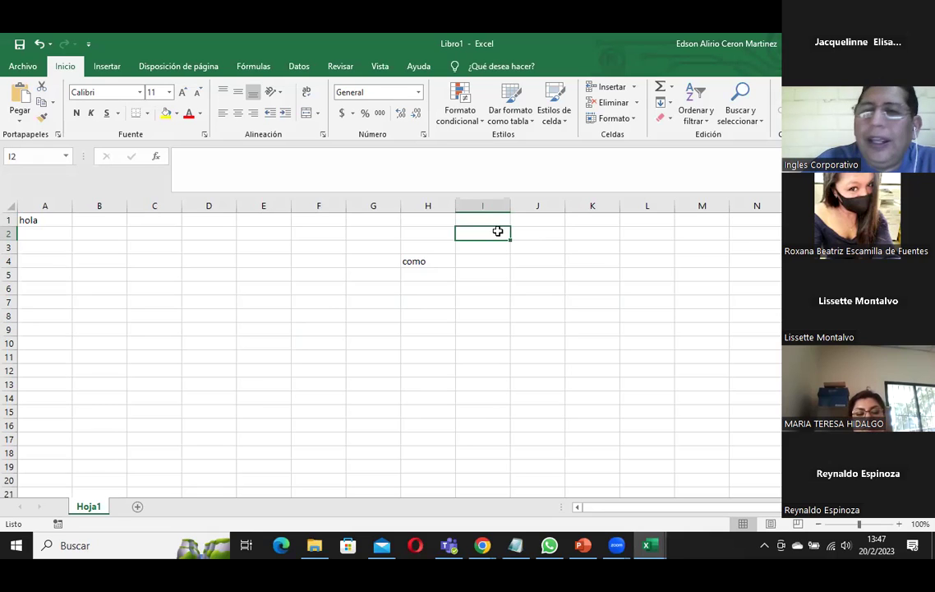
left_click_drag(488, 221, 486, 243)
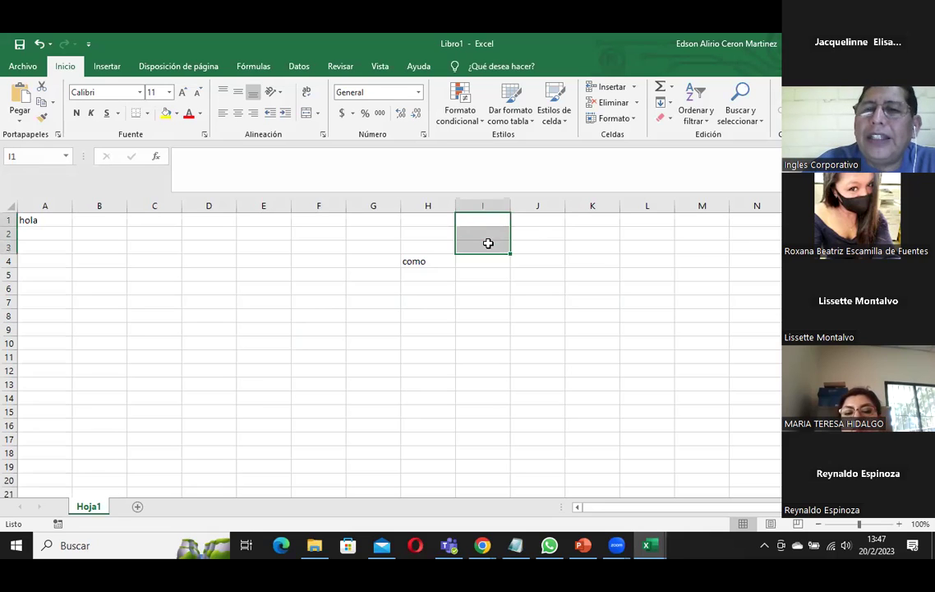
left_click(535, 232)
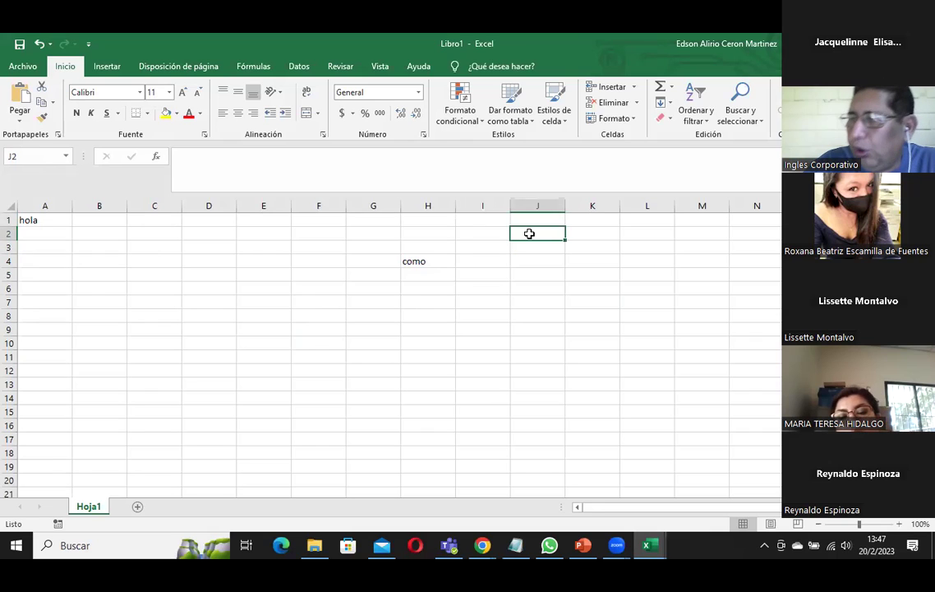
left_click_drag(460, 218, 477, 280)
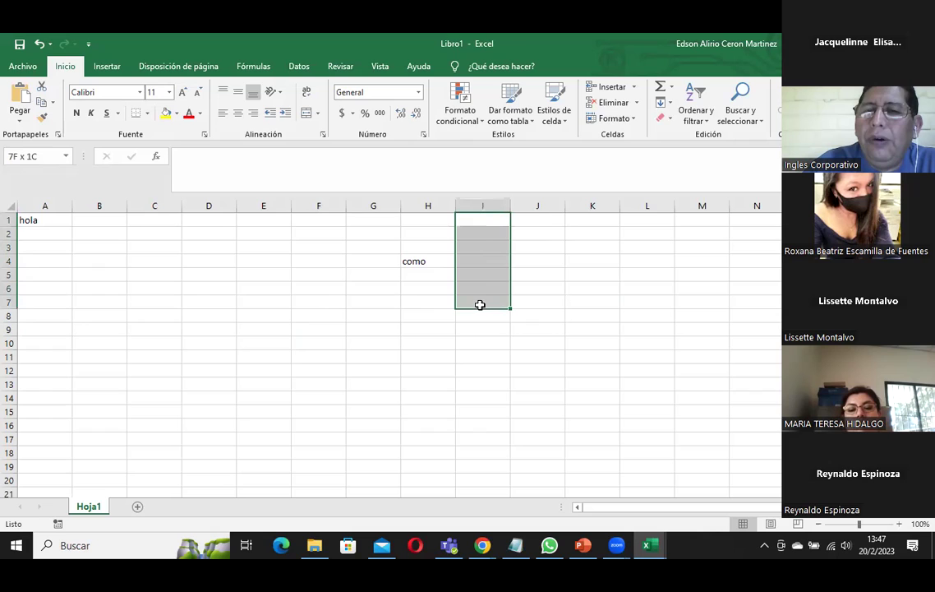
left_click_drag(476, 280, 480, 315)
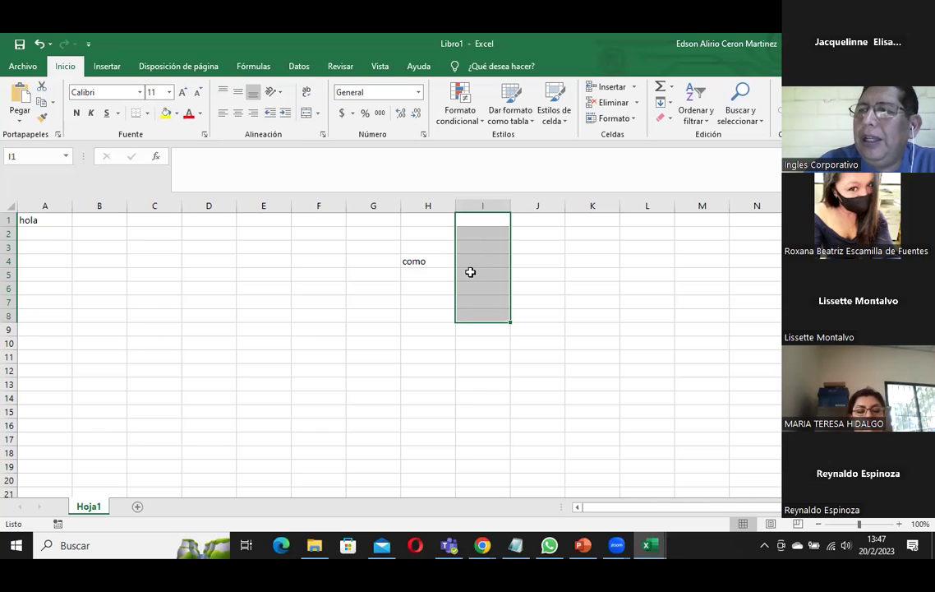
left_click(597, 252)
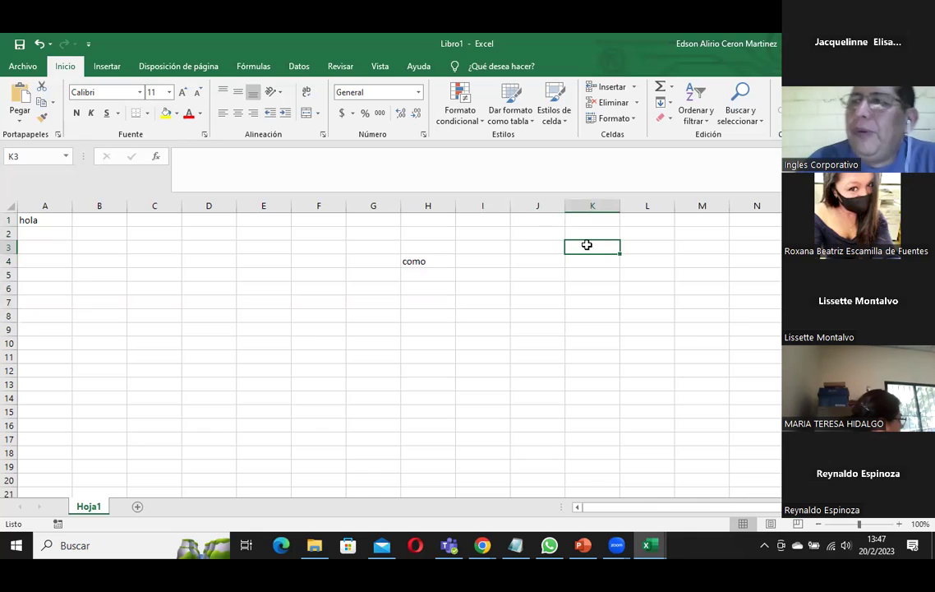
left_click(471, 222)
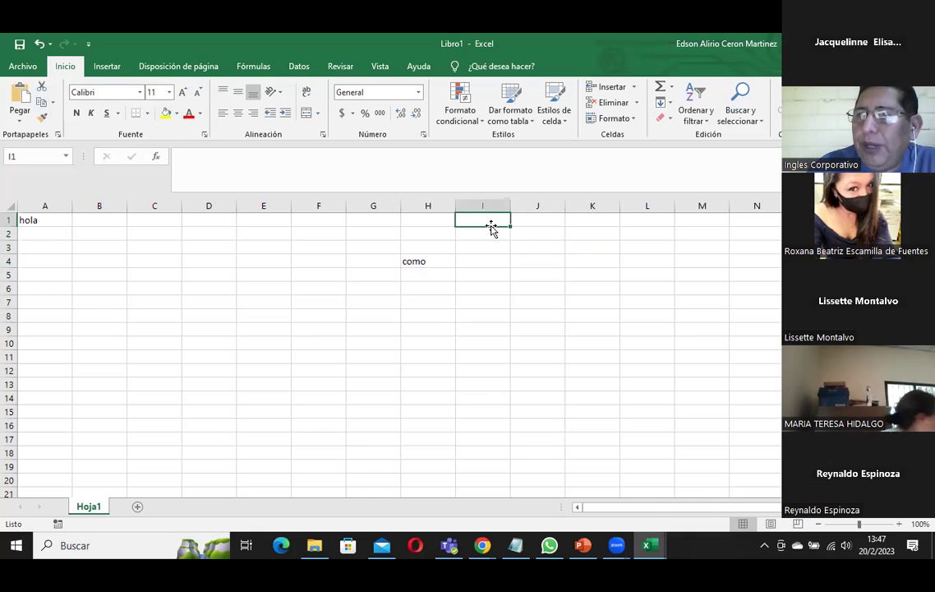
left_click(535, 218)
left_click_drag(526, 219, 559, 335)
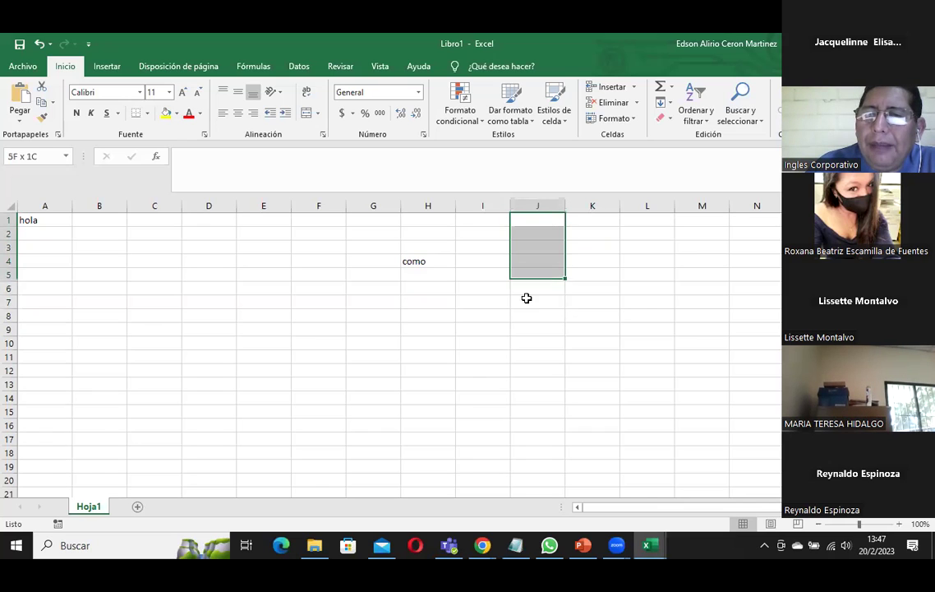
left_click(534, 222)
left_click_drag(532, 222, 532, 378)
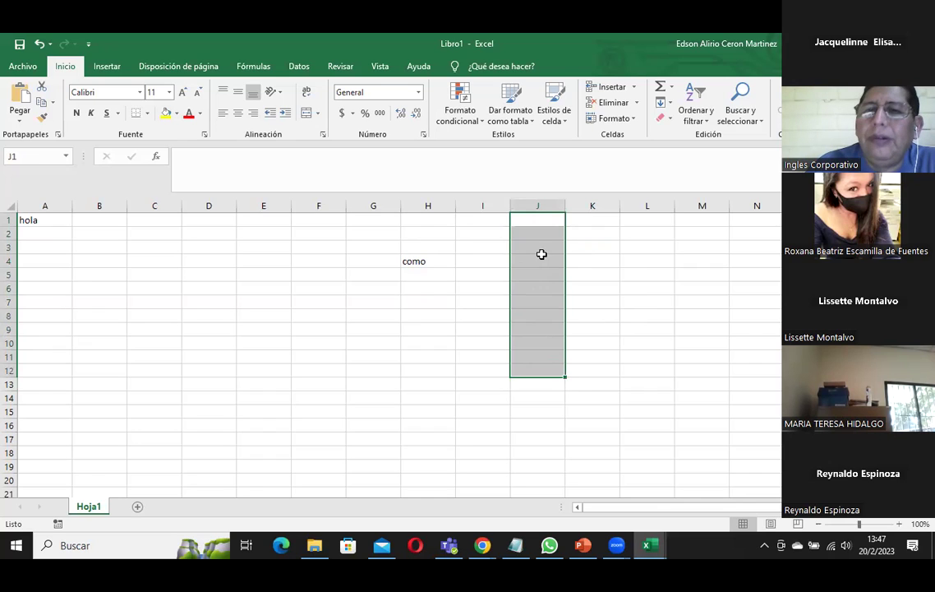
left_click(571, 221)
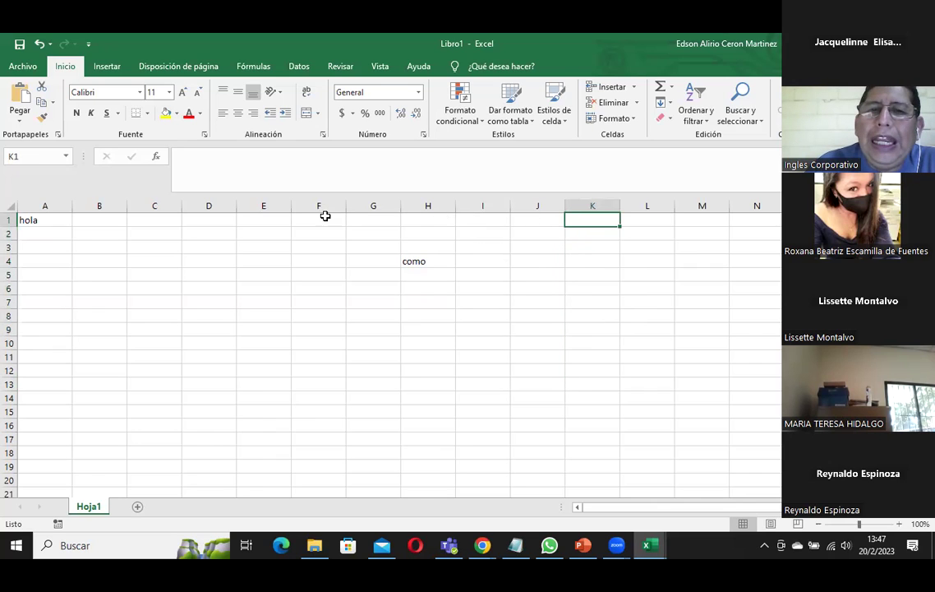
left_click_drag(325, 218, 308, 386)
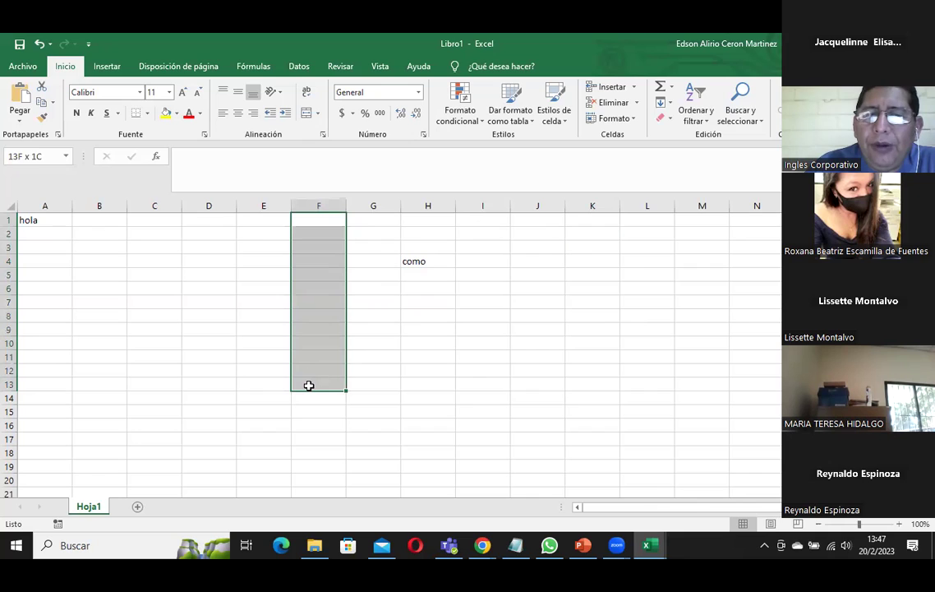
left_click_drag(196, 216, 227, 395)
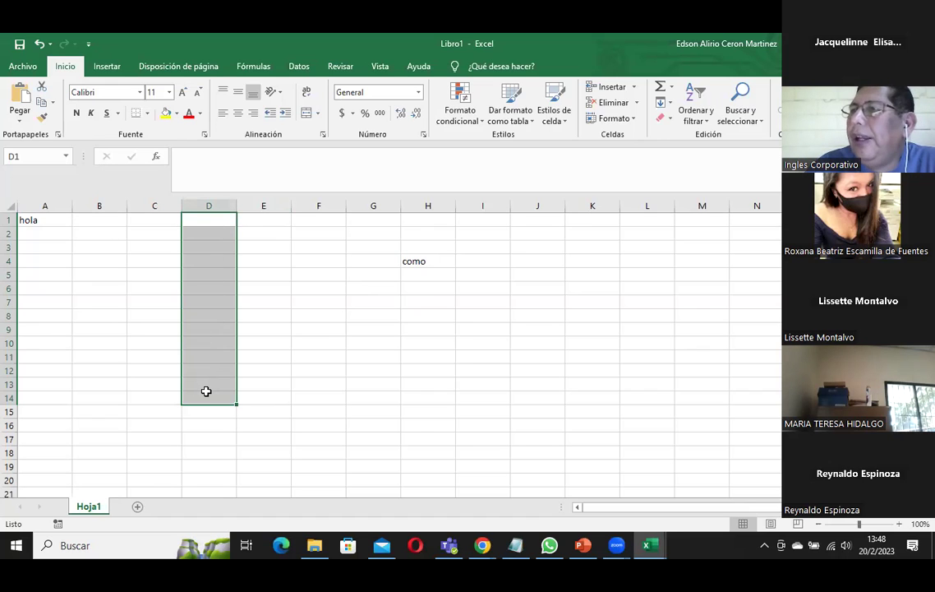
left_click(368, 254)
left_click_drag(307, 235, 604, 236)
mouse_move(314, 230)
left_mouse_down()
mouse_move(428, 308)
mouse_move(577, 303)
left_mouse_up()
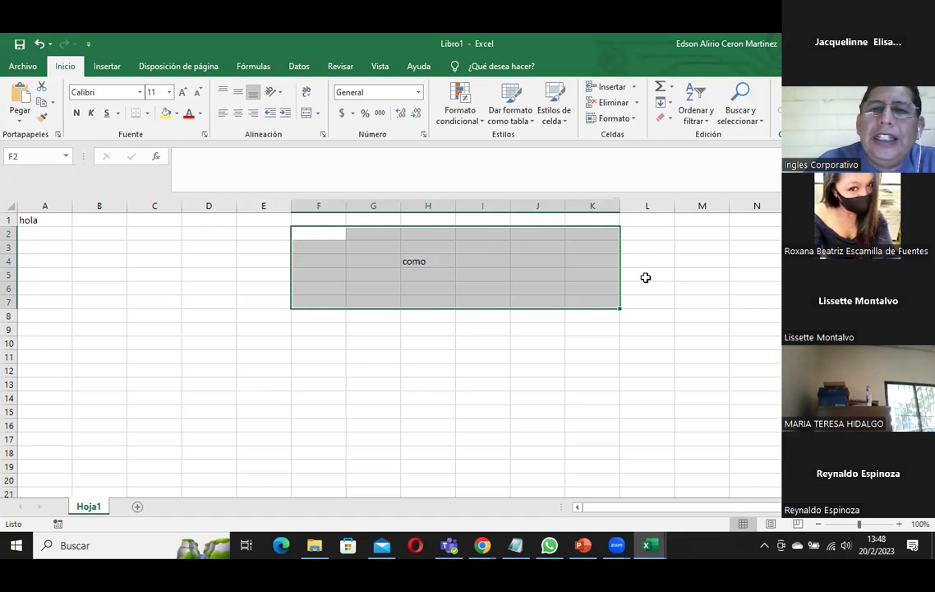
left_click(633, 246)
mouse_move(608, 233)
left_mouse_down()
mouse_move(299, 273)
mouse_move(303, 328)
left_mouse_up()
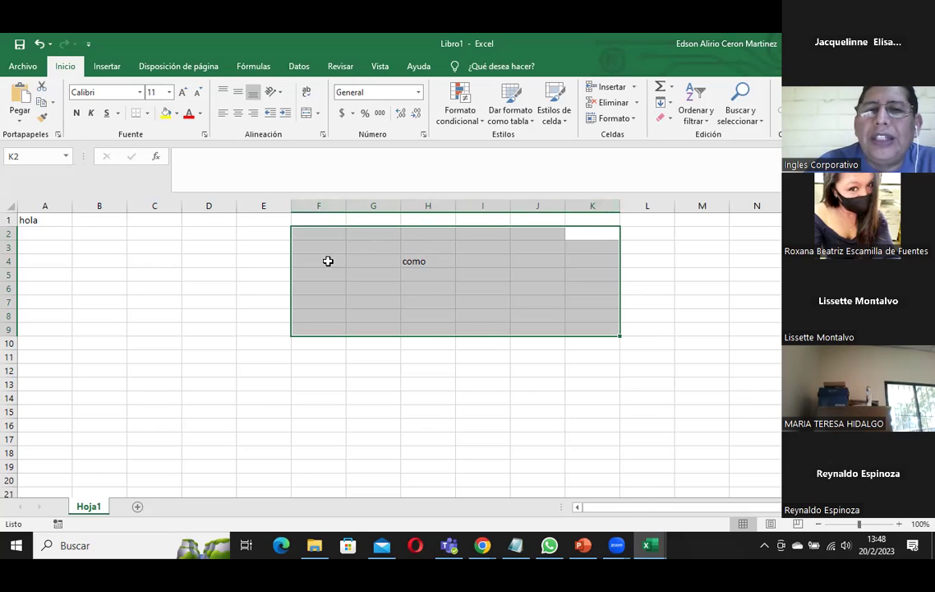
left_click_drag(319, 237, 325, 383)
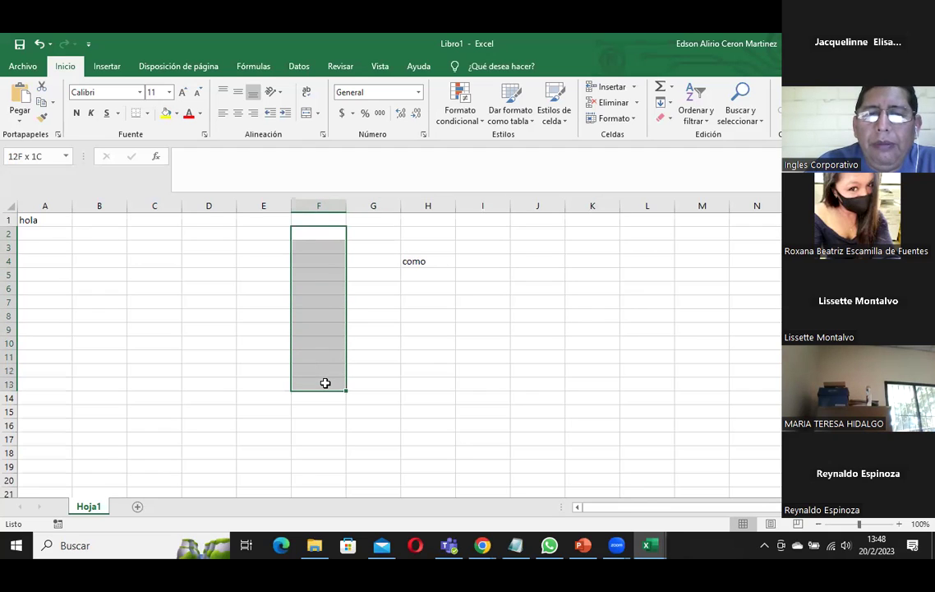
left_click_drag(372, 234, 546, 232)
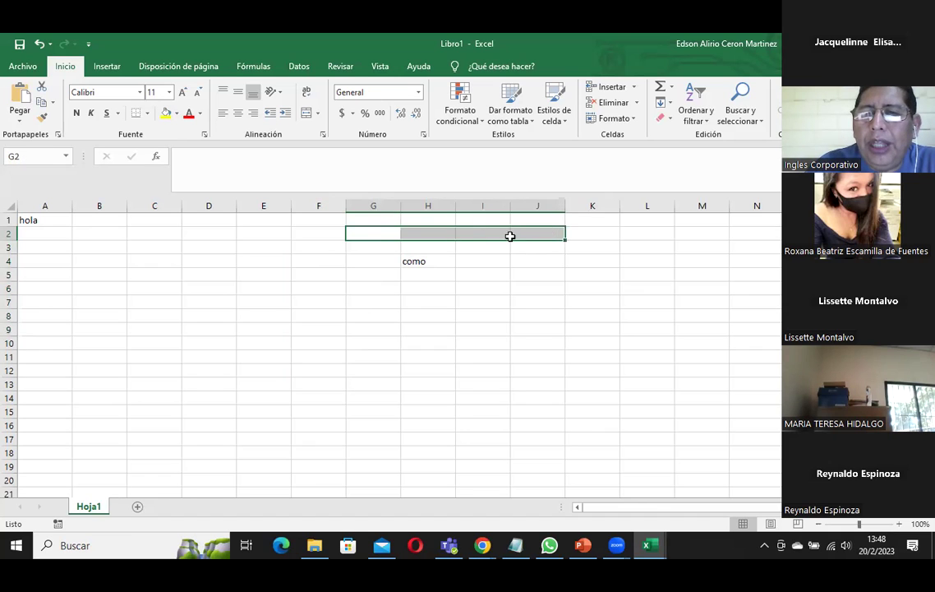
mouse_move(313, 239)
left_mouse_down()
mouse_move(335, 280)
mouse_move(513, 353)
mouse_move(514, 341)
left_mouse_up()
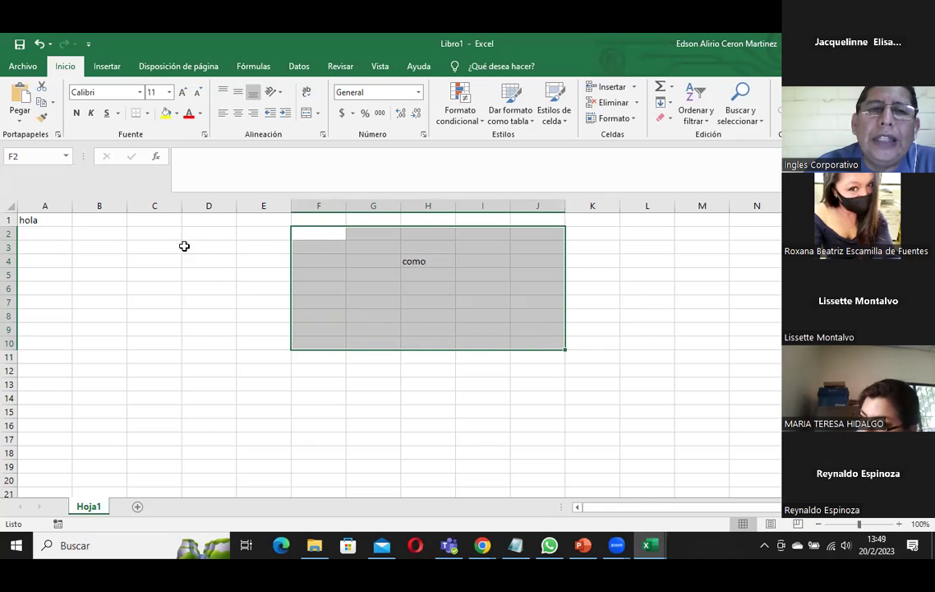
left_click(147, 233)
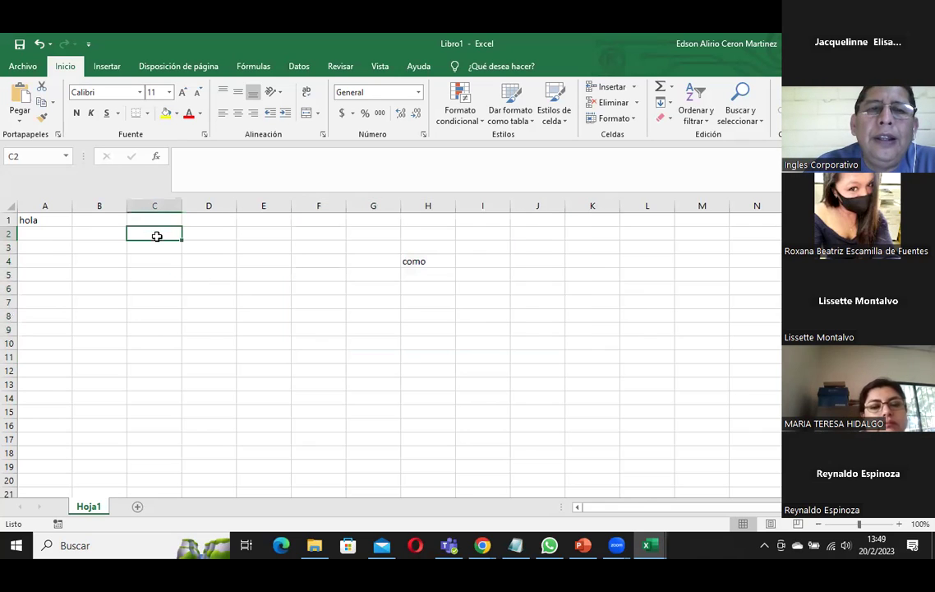
double_click(203, 247)
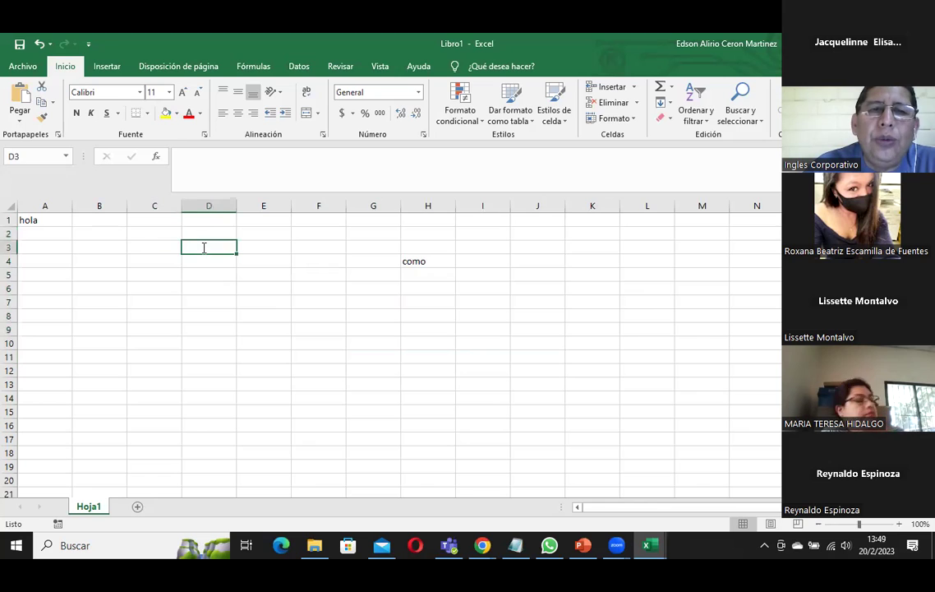
left_click(246, 303)
left_click_drag(255, 234, 275, 352)
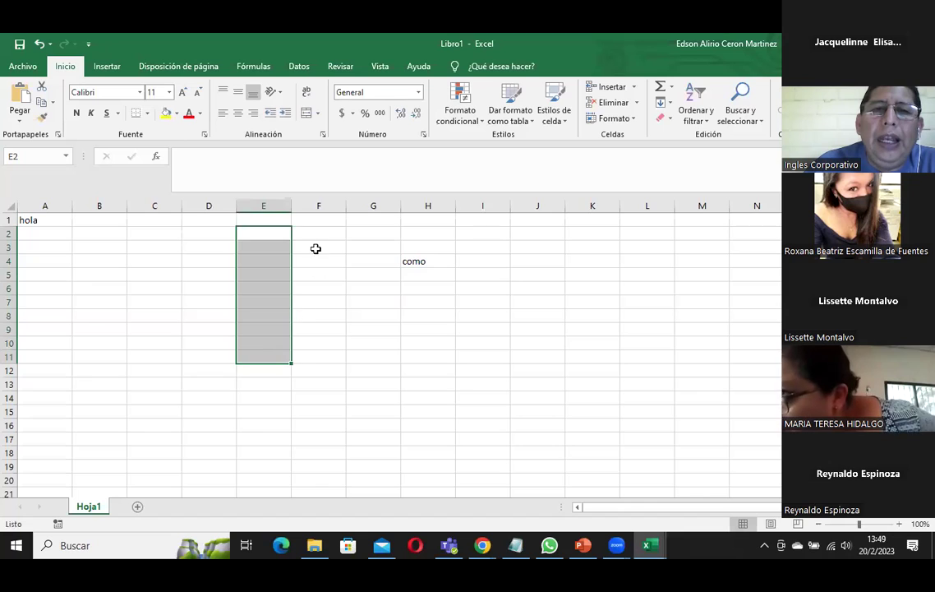
left_click_drag(316, 232, 502, 232)
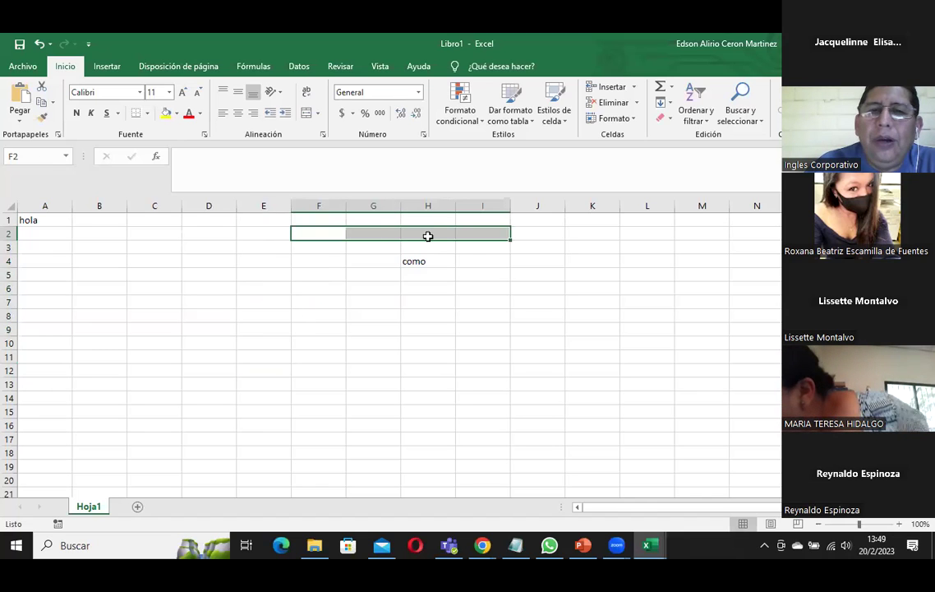
mouse_move(269, 234)
left_mouse_down()
mouse_move(467, 351)
mouse_move(489, 343)
left_mouse_up()
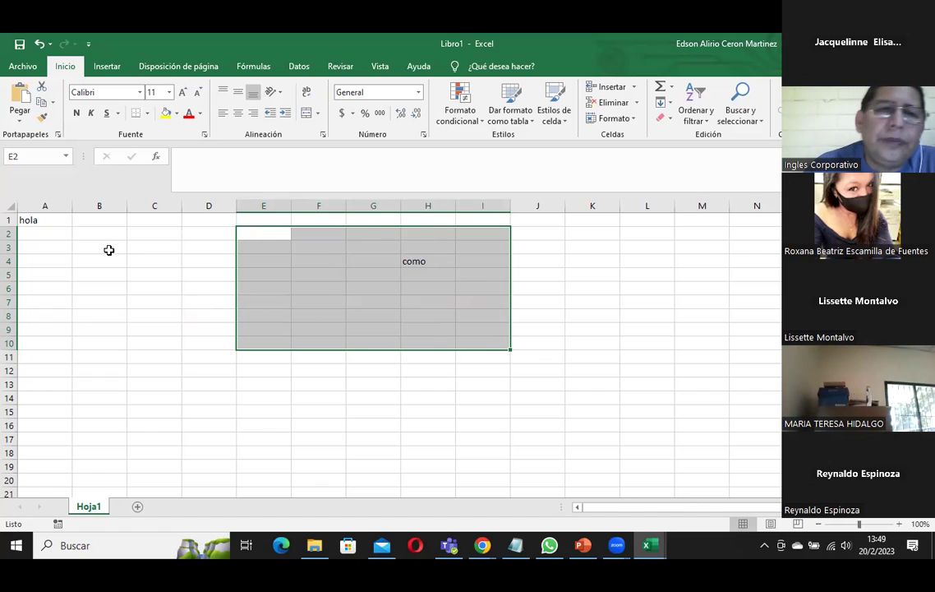
left_click(61, 245)
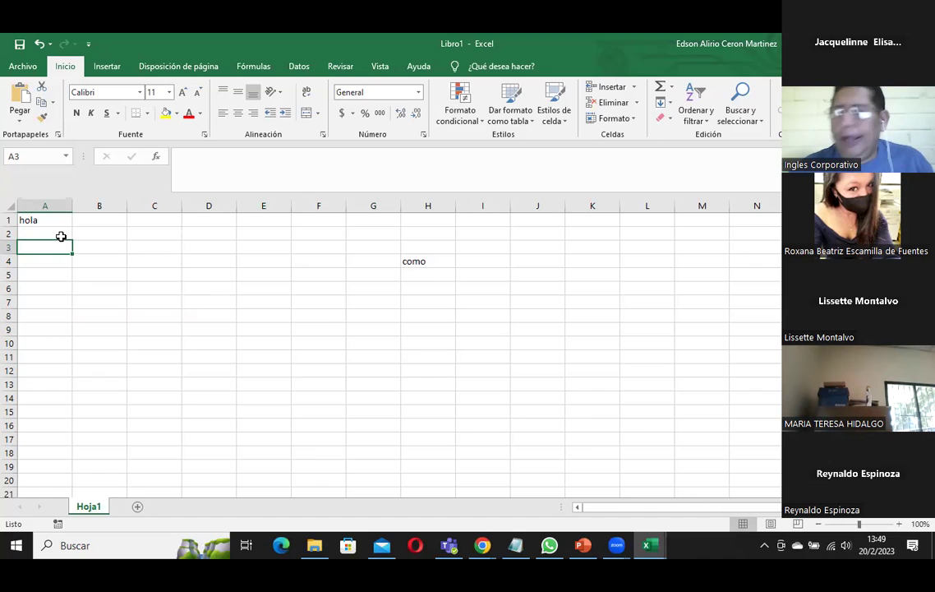
Delete 'hola' and 'como' from range A1:H4, then select cell B1
left_click_drag(27, 218, 406, 263)
key("Delete")
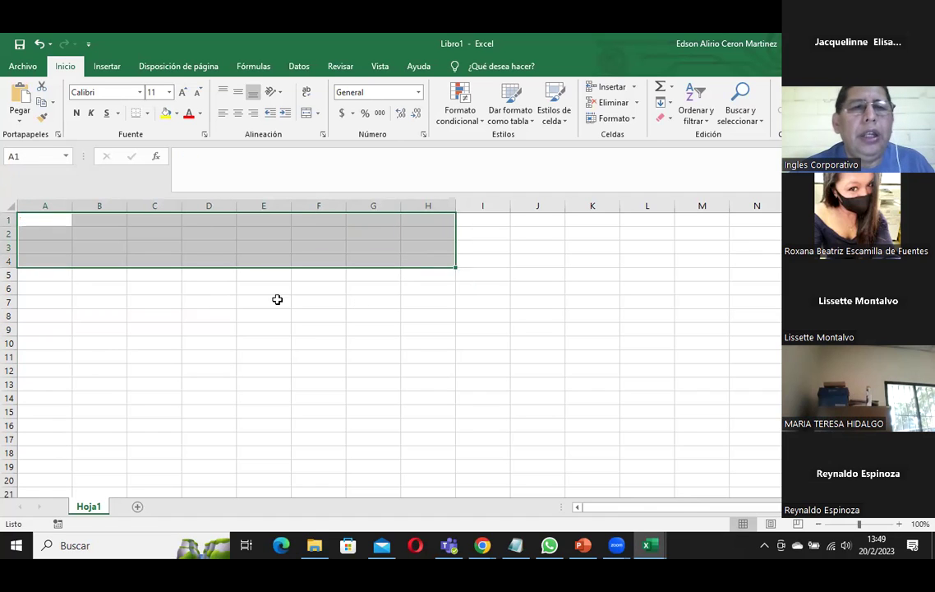
left_click(277, 299)
left_click(35, 220)
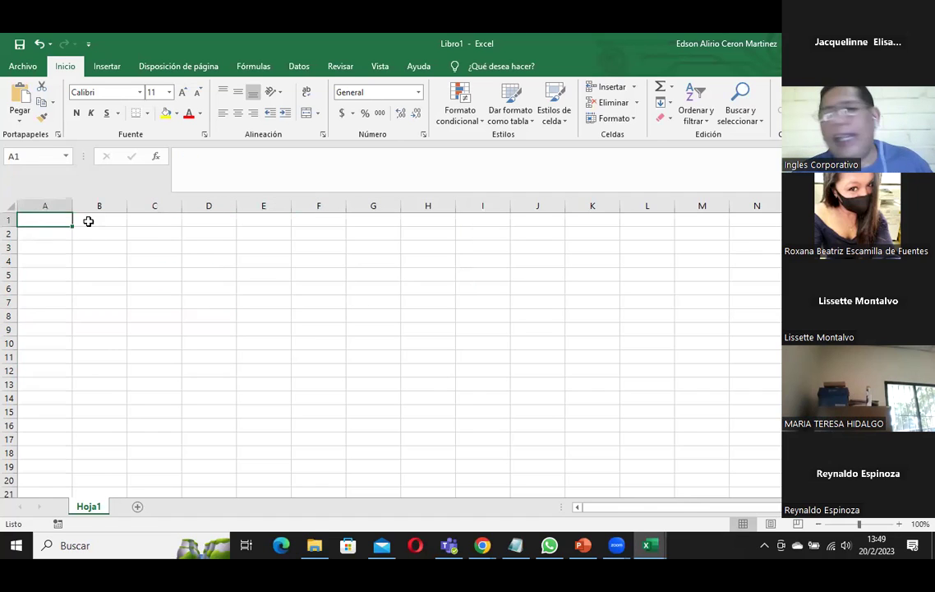
left_click(116, 219)
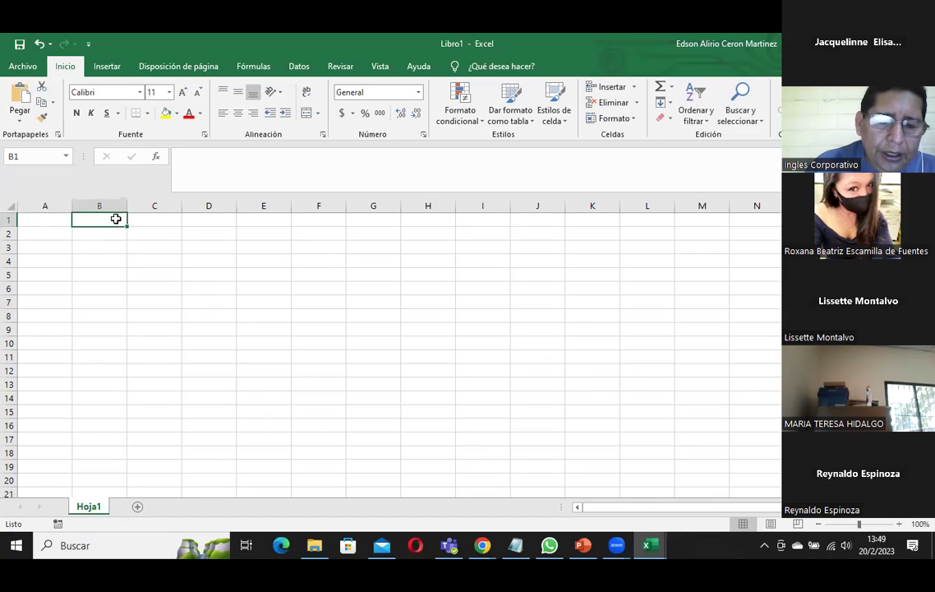
Enter 'Esto', 'es es' and 'Excel' down cells B1, B2 and B3
type("Esto")
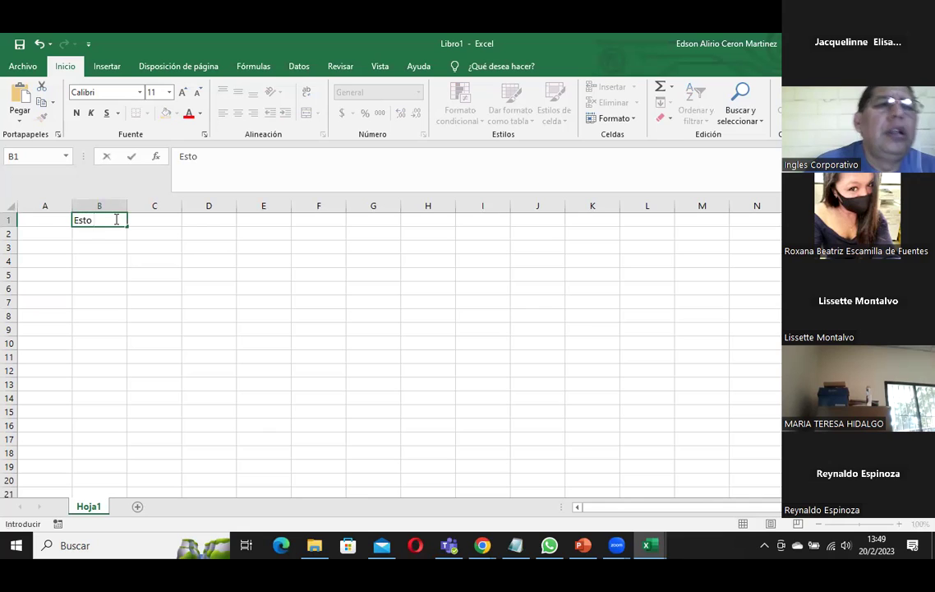
key("Return")
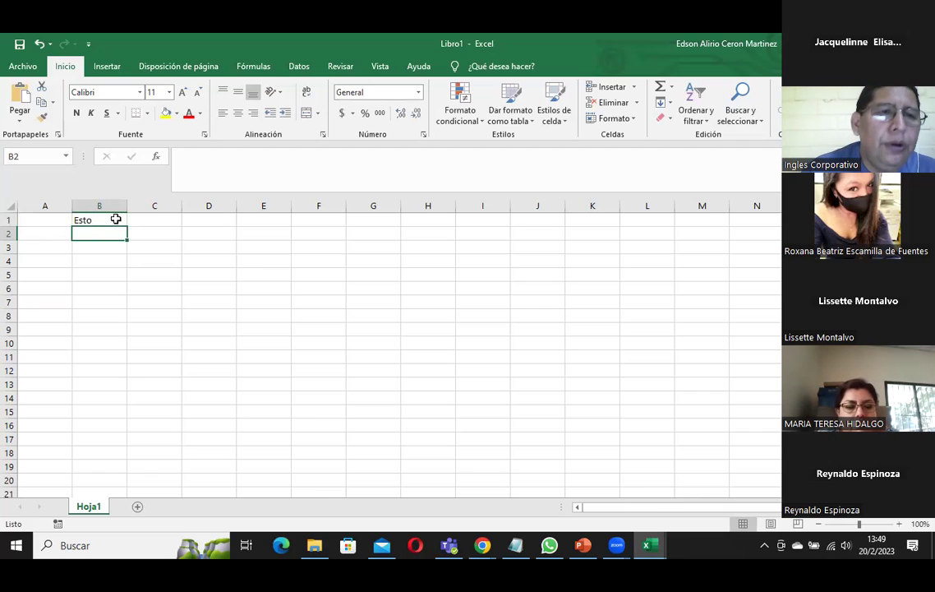
type("es es")
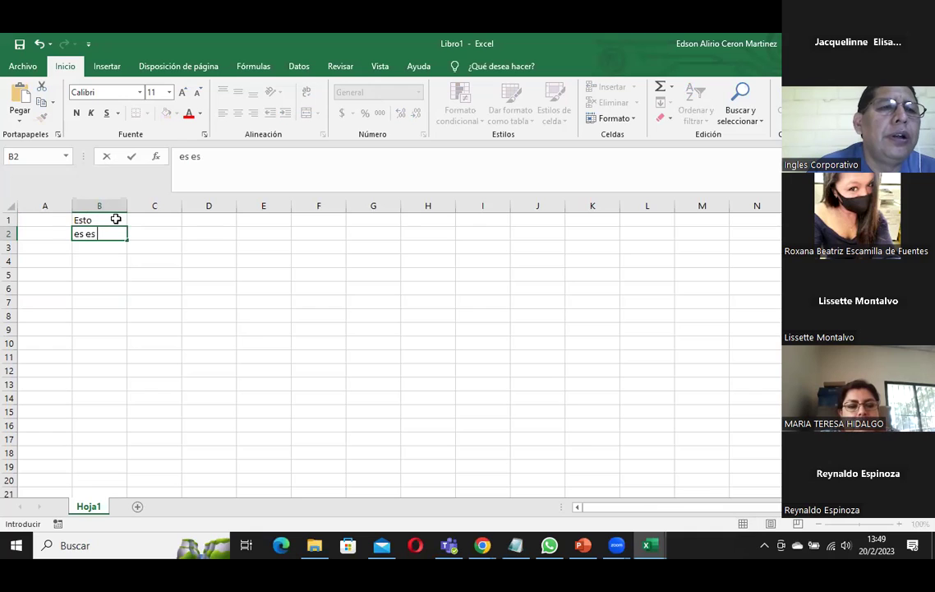
key("Return")
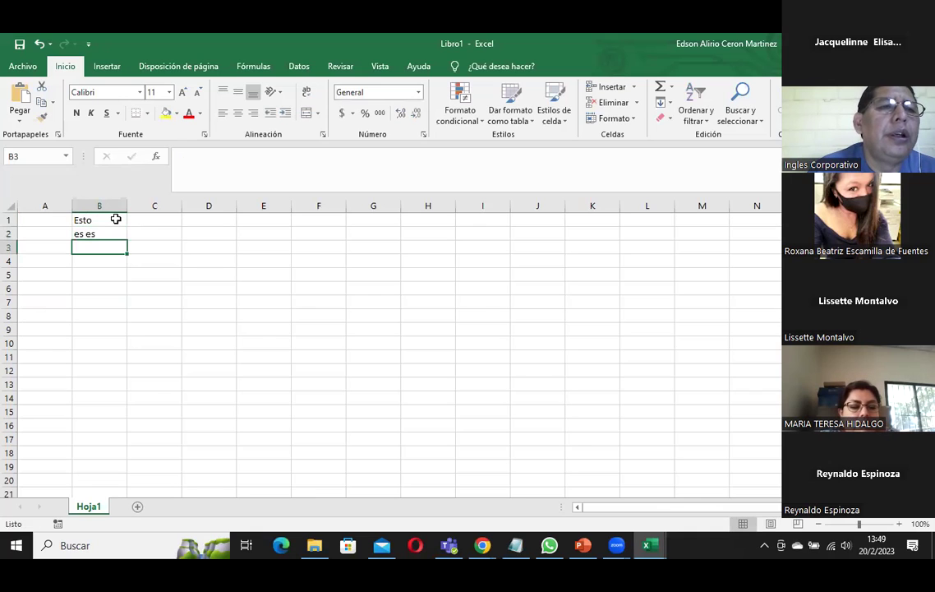
type("Excel")
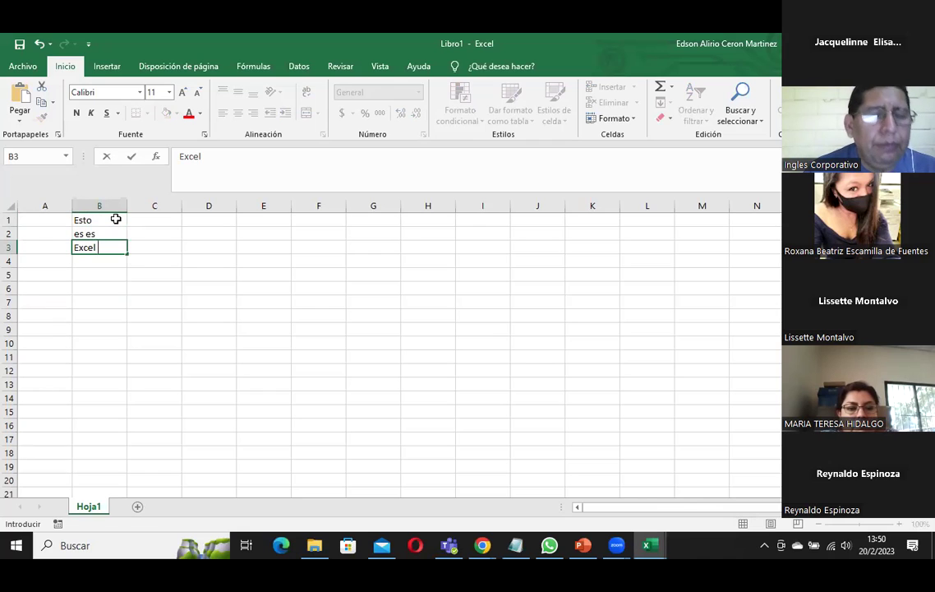
key("Return")
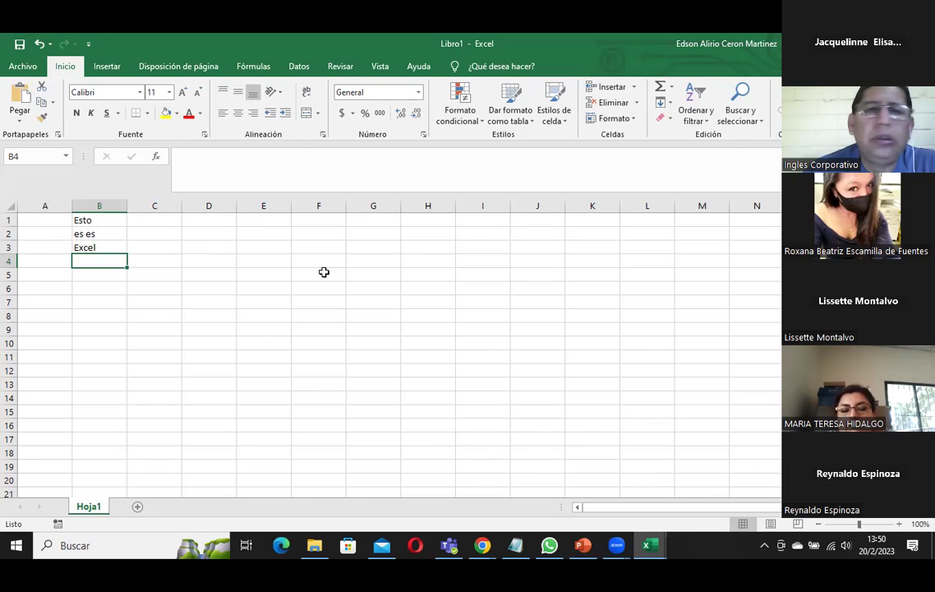
Enter 'Tabulador' in E2 and 'Tab' in E3, then switch to the PowerPoint slides
left_click(261, 229)
type("Tab")
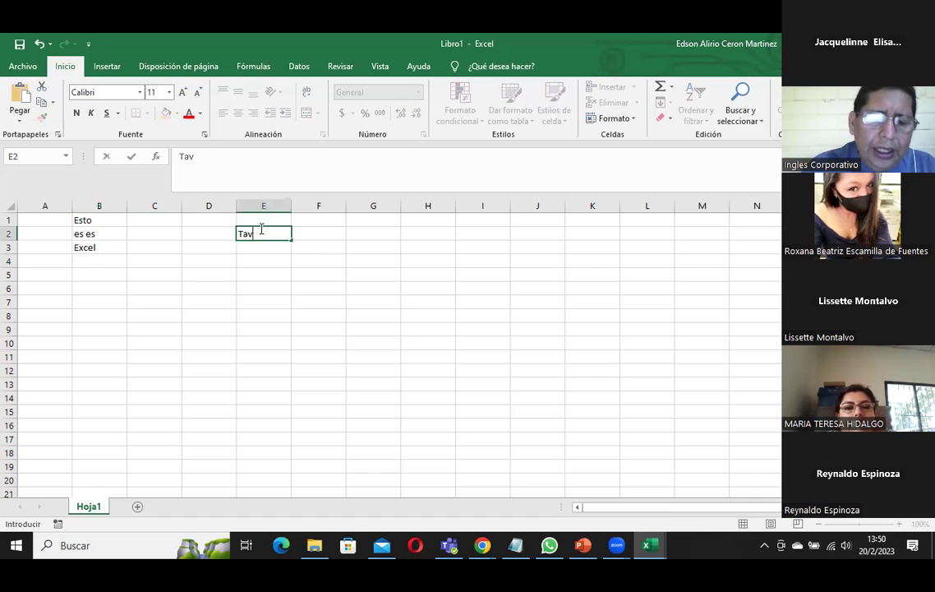
type("ulador")
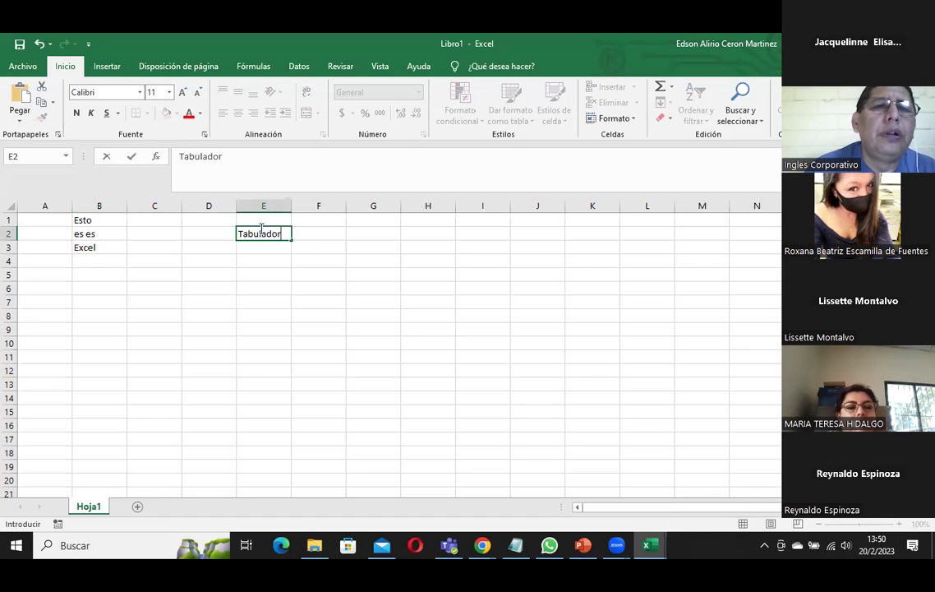
key("Return")
type("Tabulador")
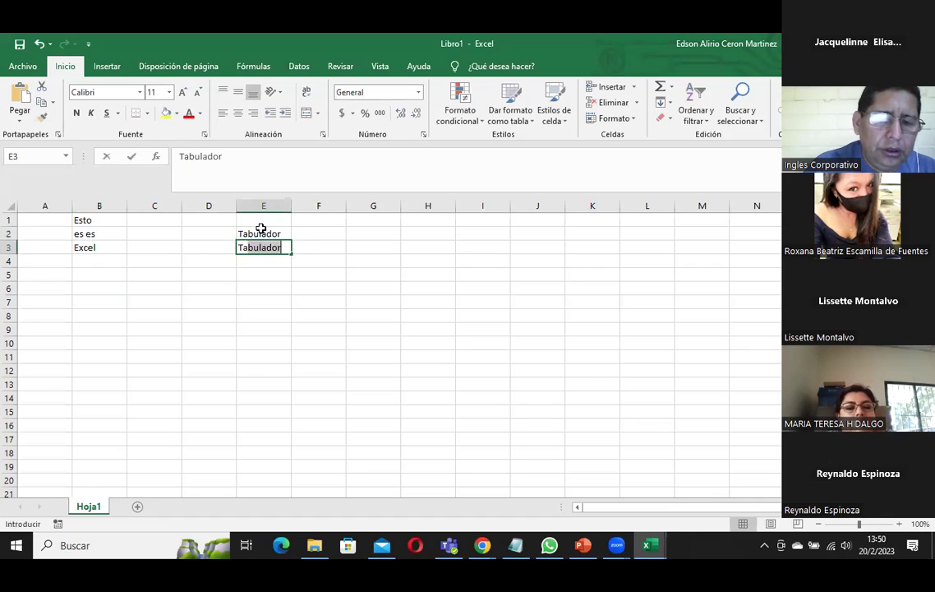
key("BackSpace")
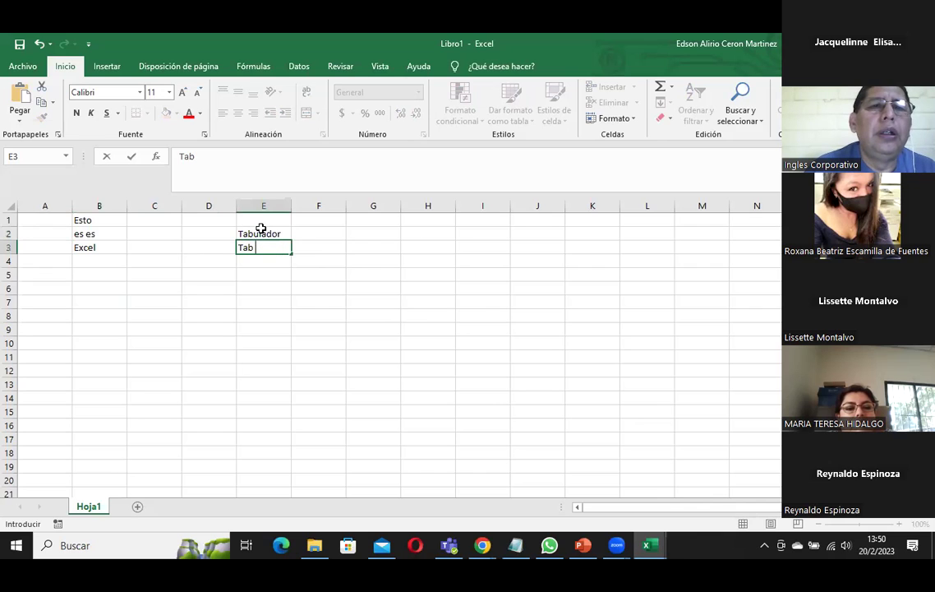
key("Return")
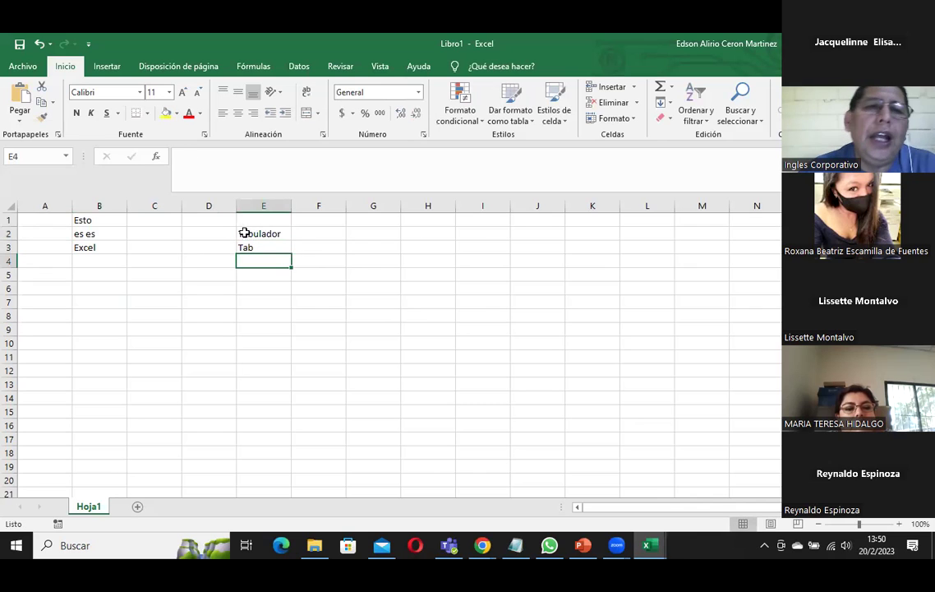
left_click_drag(244, 231, 261, 246)
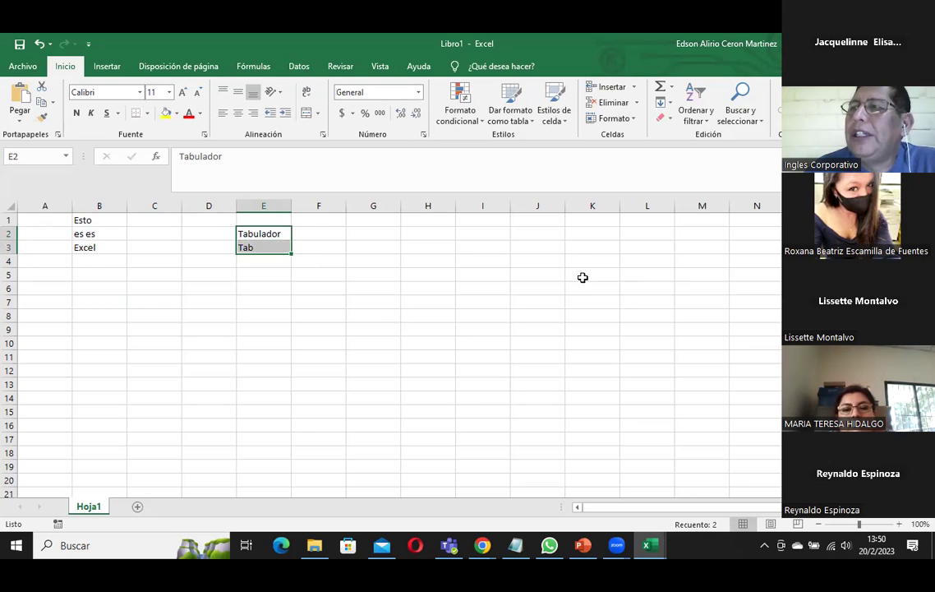
left_click(583, 545)
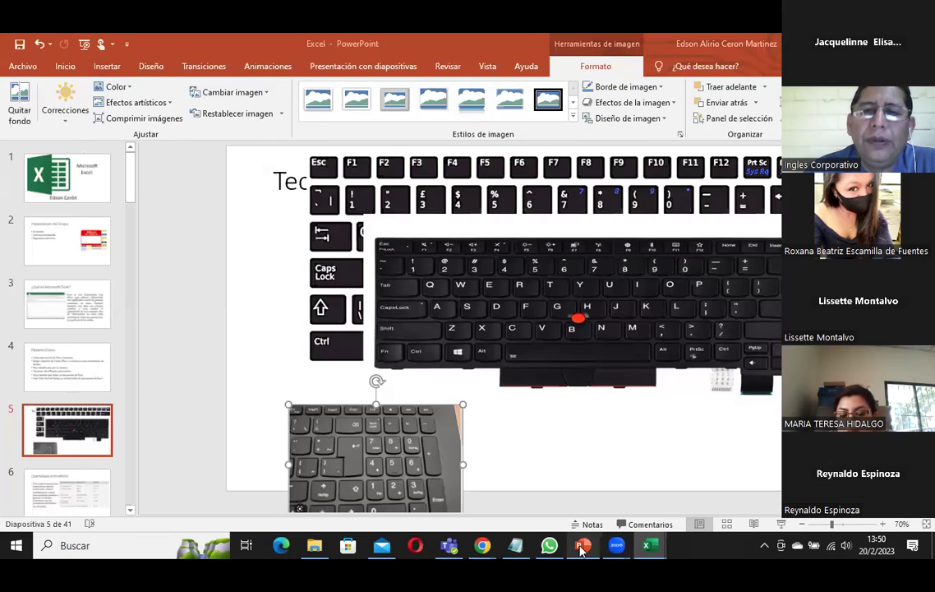
Move the middle keyboard picture up on slide 5, undo it, and select the labelled keyboard picture
left_click(442, 274)
left_click_drag(442, 273, 442, 243)
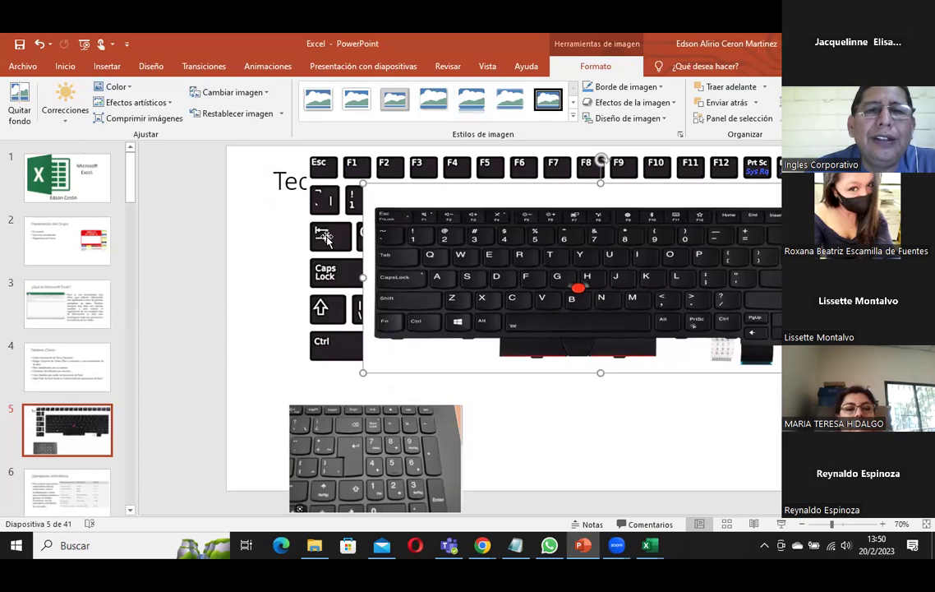
key("ctrl+z")
left_click(280, 236)
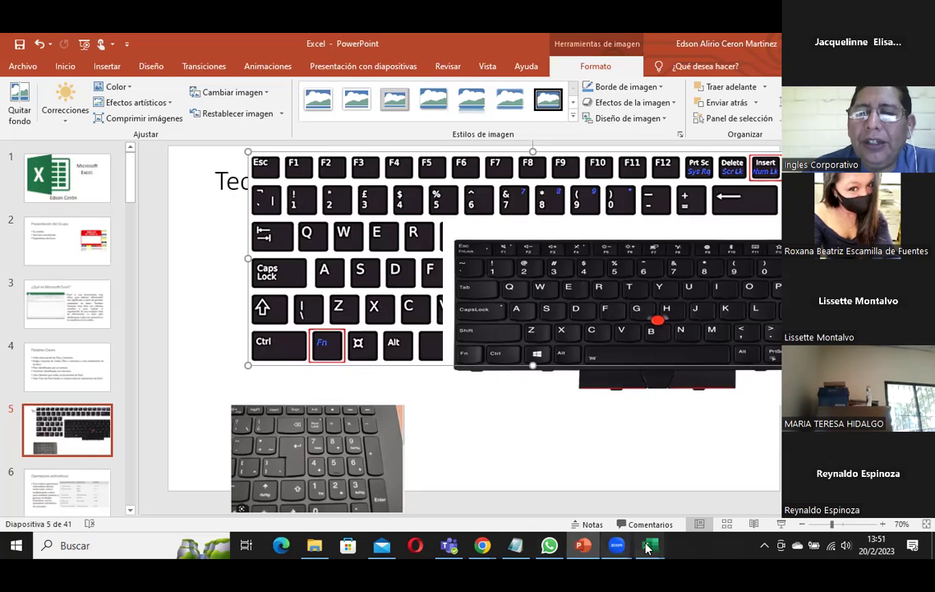
Back in Excel, delete 'Tabulador' and 'Tab' from E2:E3 and select cell D2
mouse_move(649, 546)
left_click(603, 493)
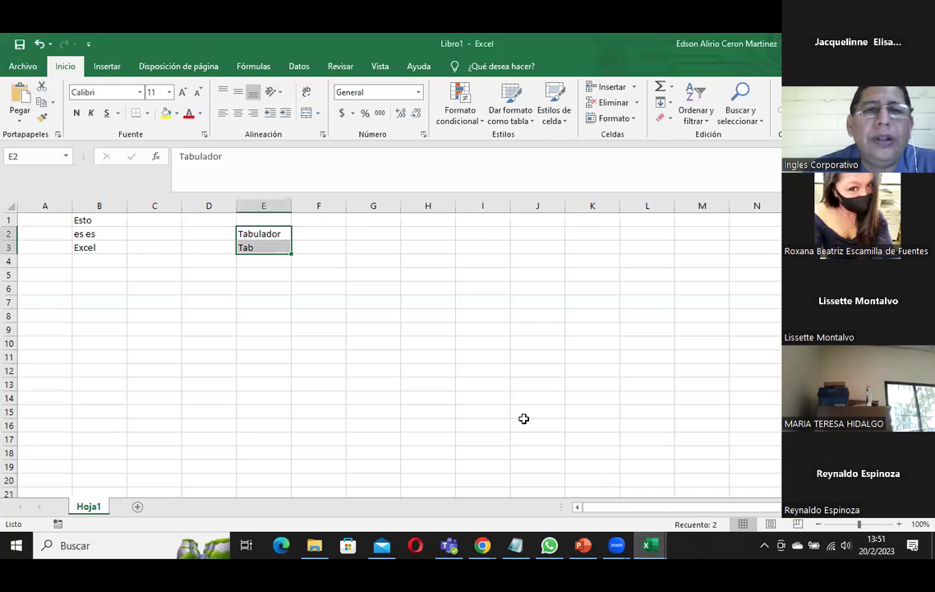
left_click(279, 315)
left_click_drag(247, 234, 252, 257)
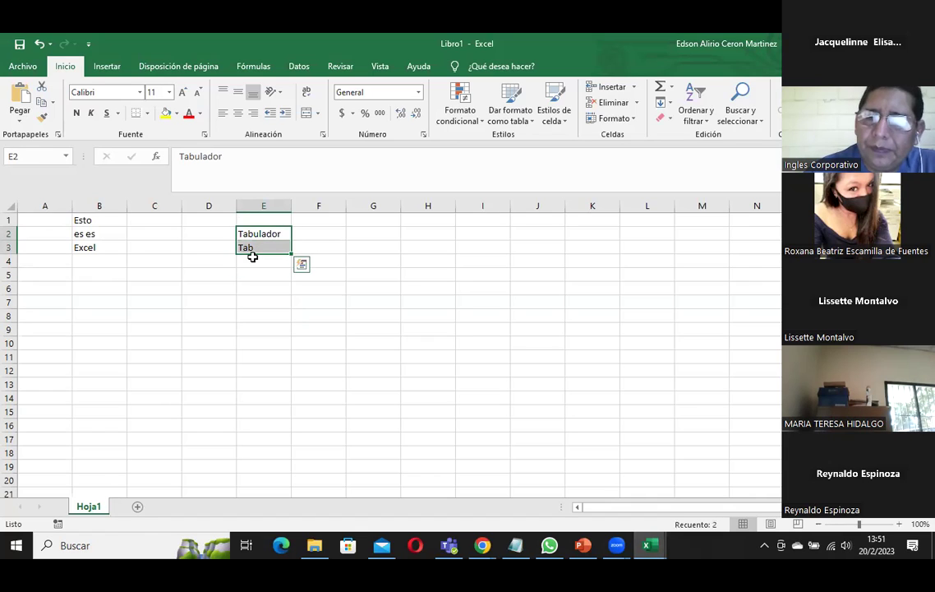
key("Delete")
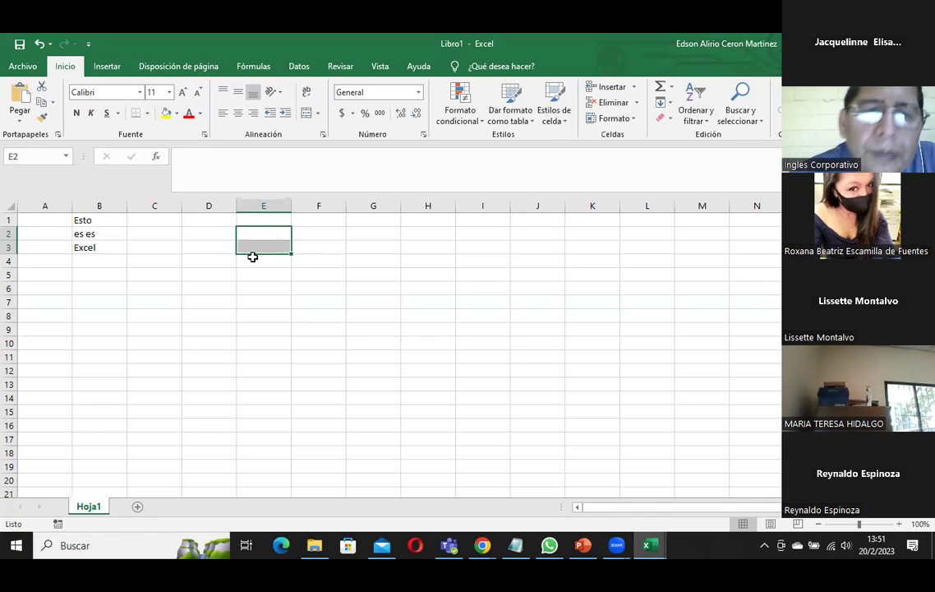
left_click(213, 234)
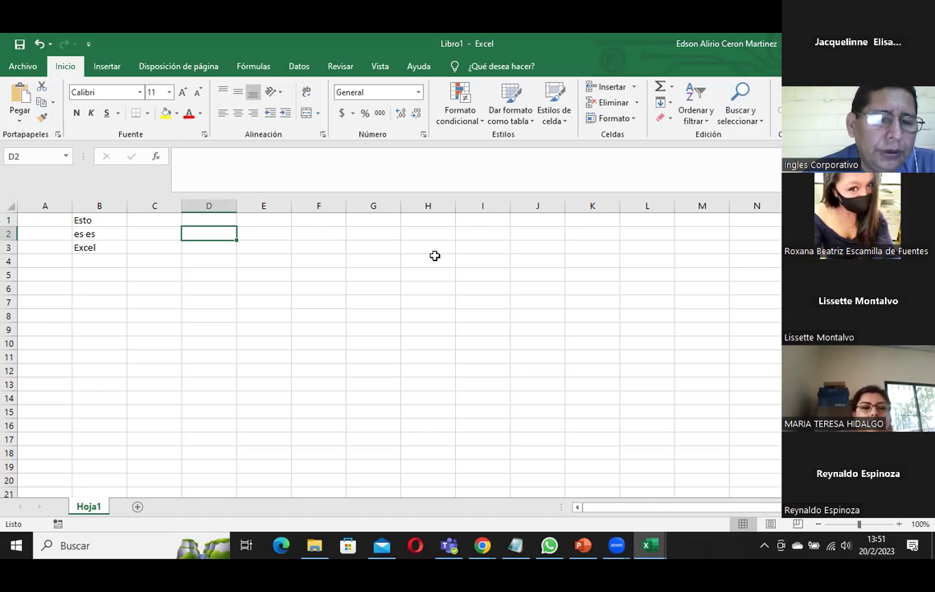
Type the user's first name in D2 and last name in E2, then switch to PowerPoint
type("EDson")
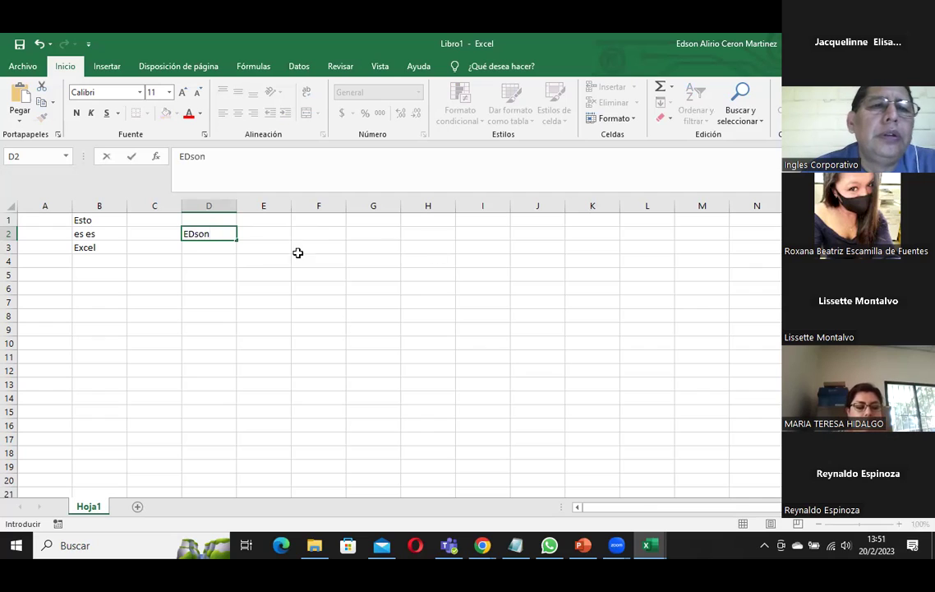
left_click(194, 233)
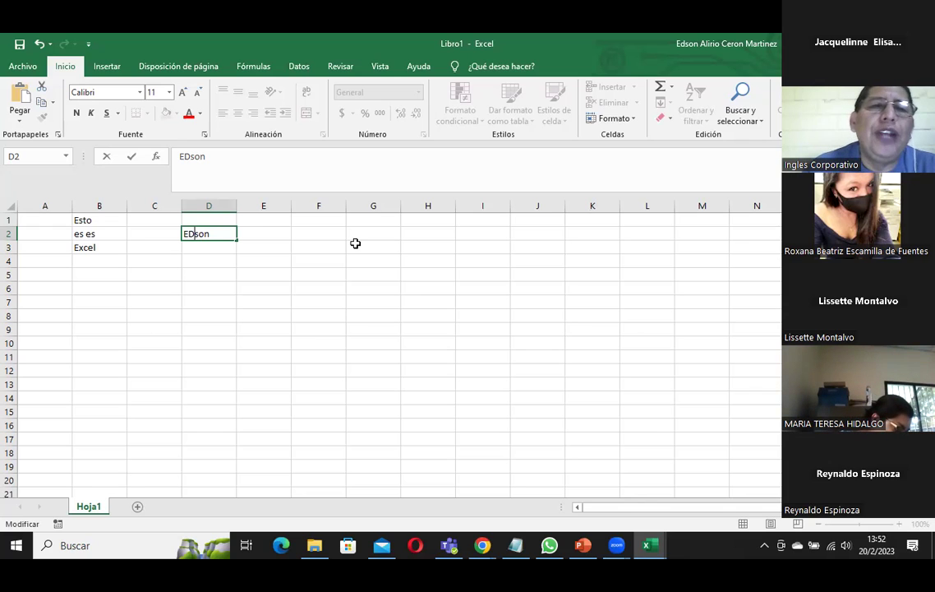
key("Return")
left_click(253, 236)
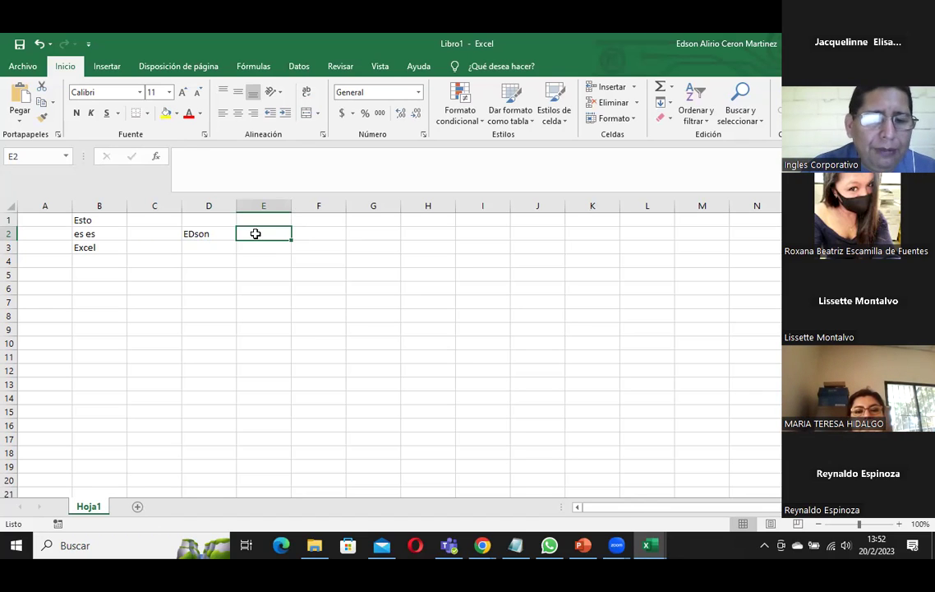
type("CEron")
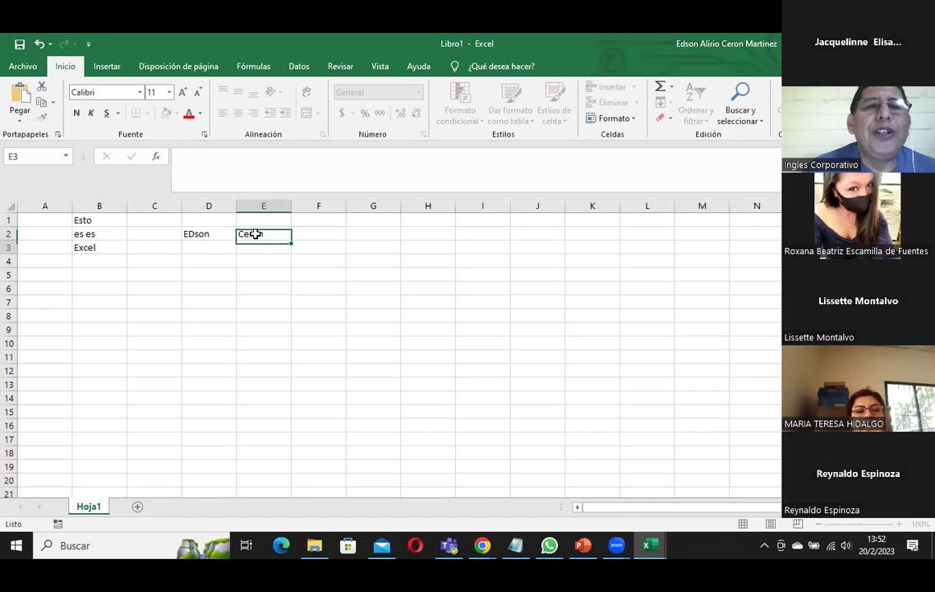
key("Return")
left_click(322, 234)
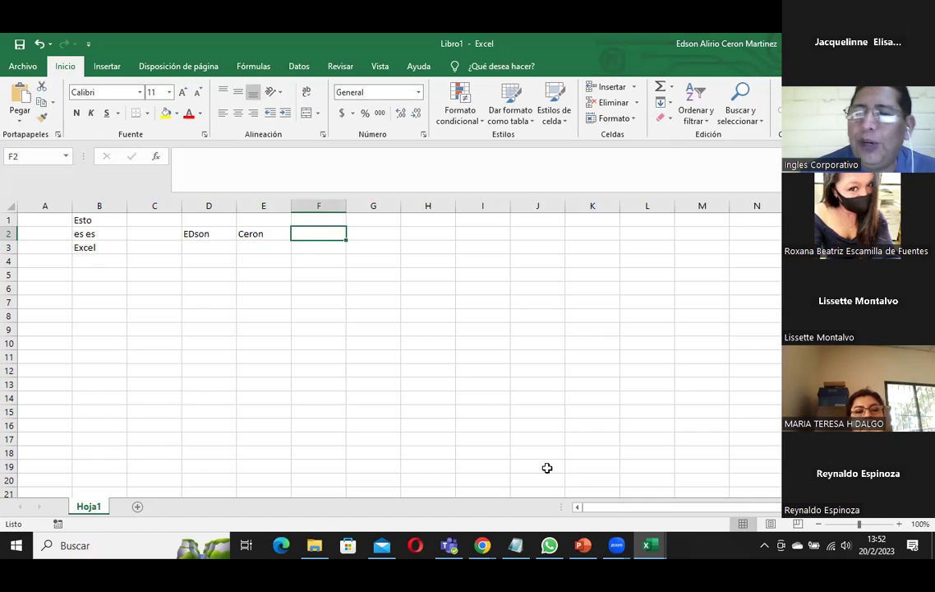
left_click(582, 545)
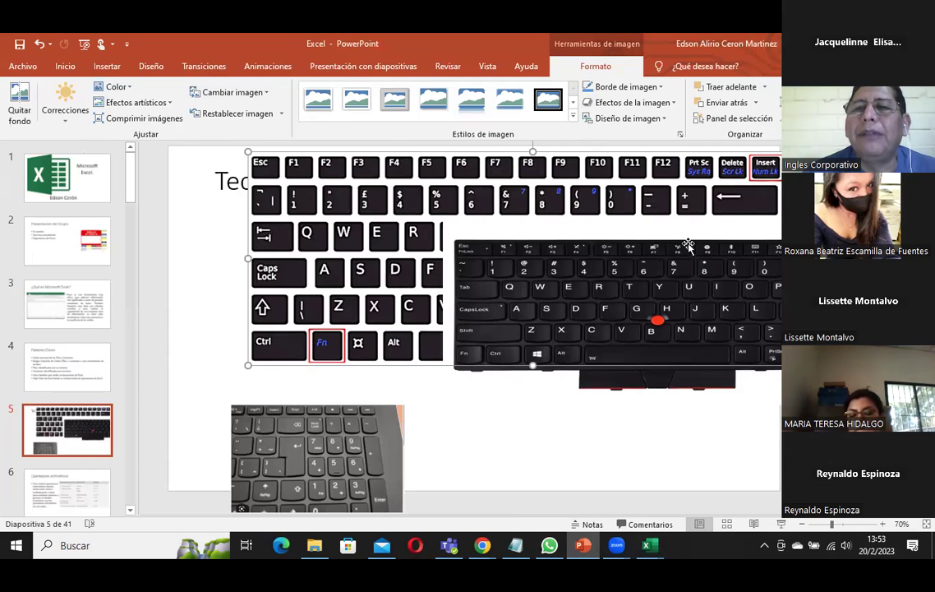
Drag the laptop keyboard photo down, then slightly up over the diagram's right half
left_click_drag(613, 217, 651, 382)
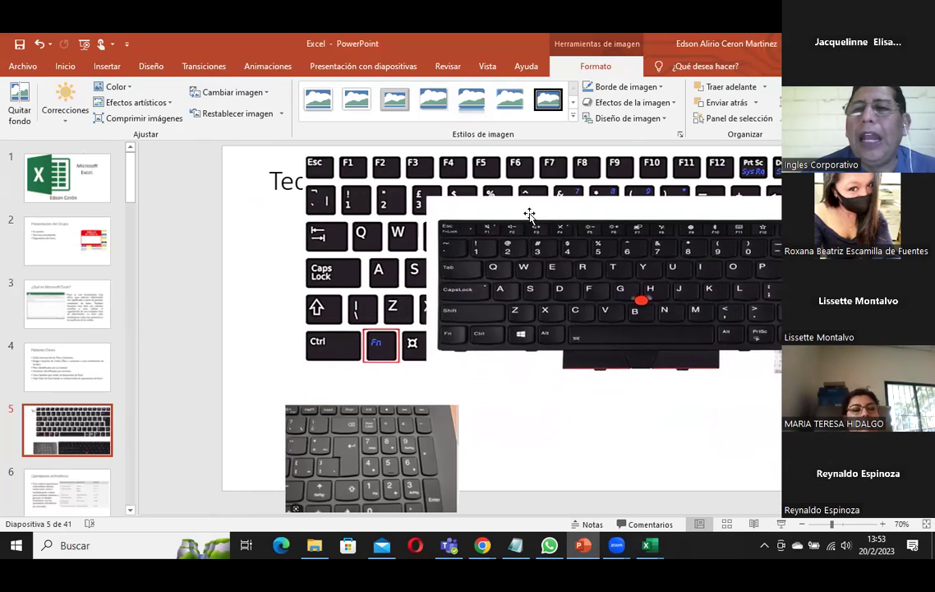
left_click_drag(533, 220, 533, 195)
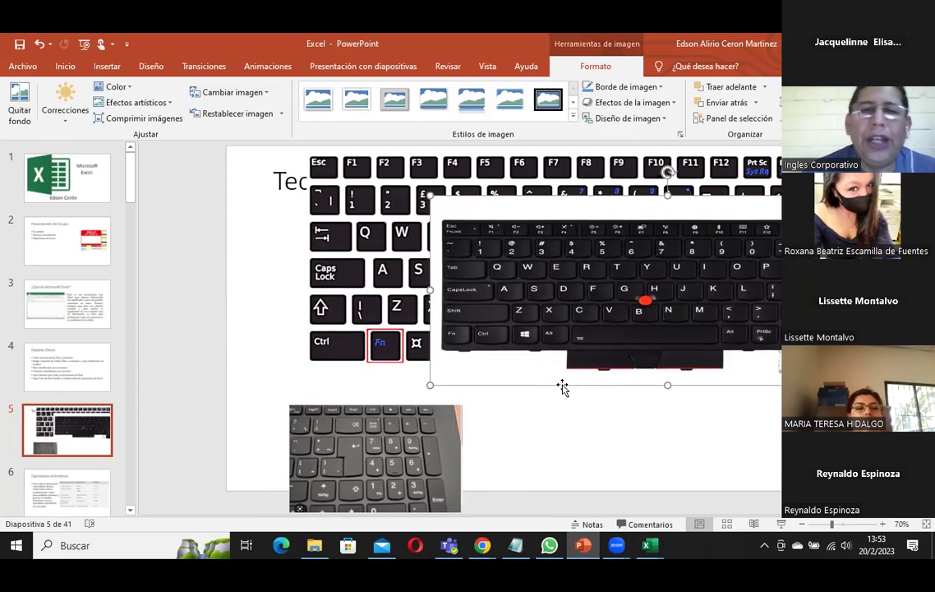
Bring up the Libro1 workbook, briefly check PowerPoint, and step along row 2 with arrow keys
left_click(649, 545)
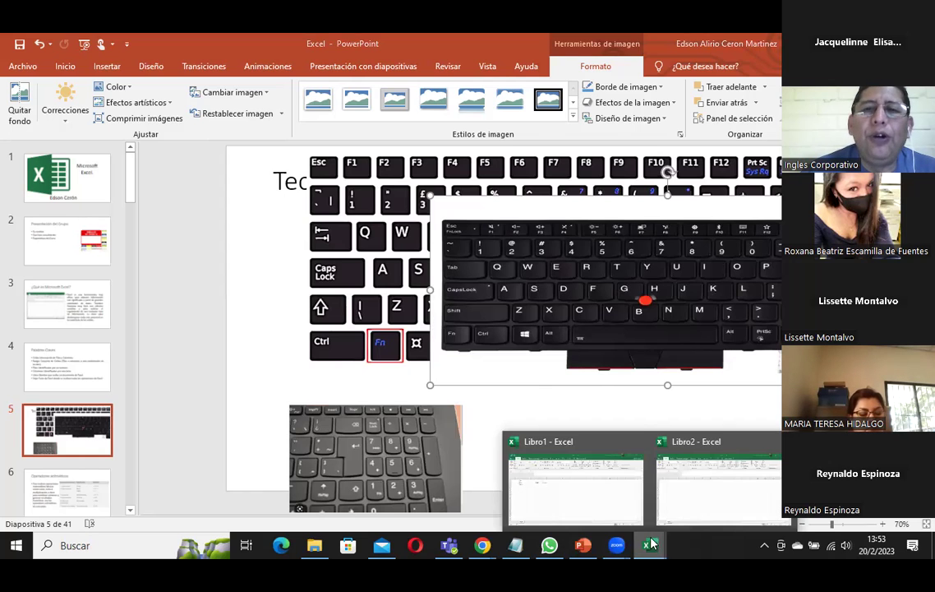
left_click(600, 485)
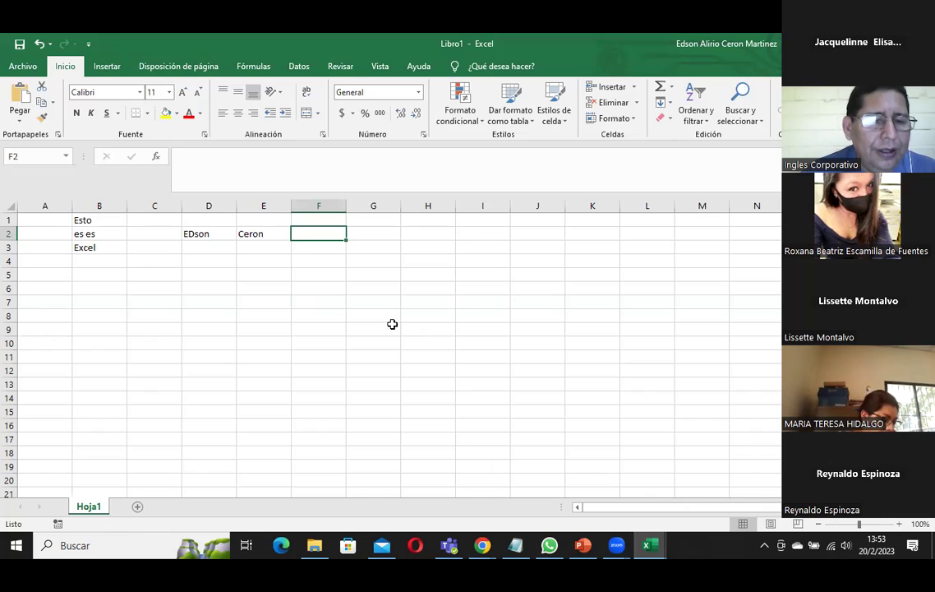
key("Left")
key("Left")
key("Left")
key("Left")
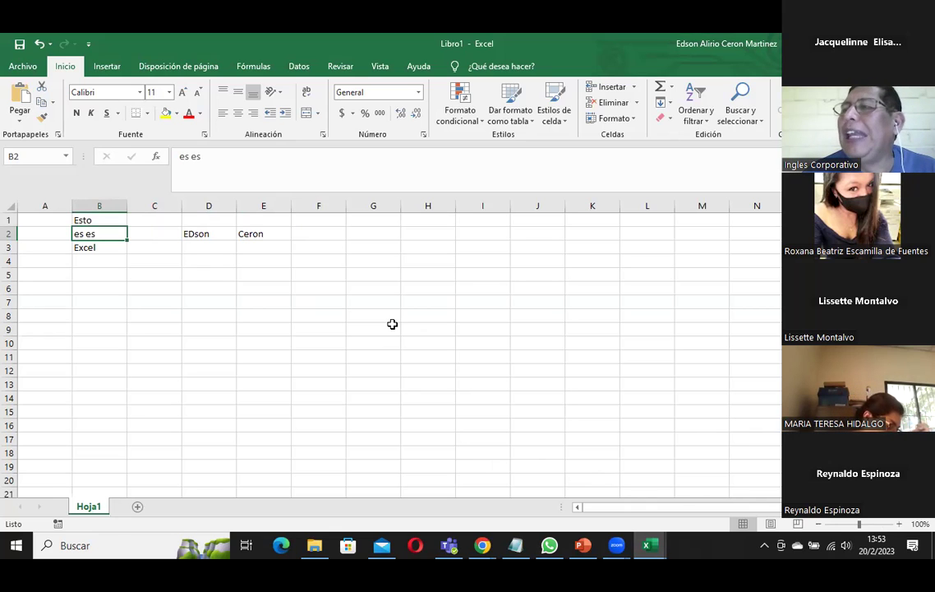
left_click(583, 545)
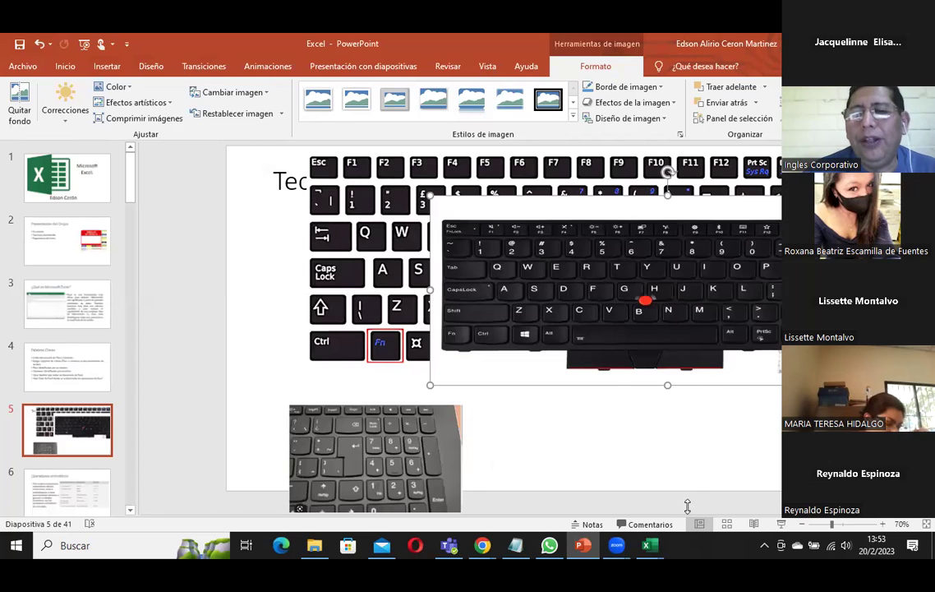
mouse_move(649, 545)
left_click(582, 463)
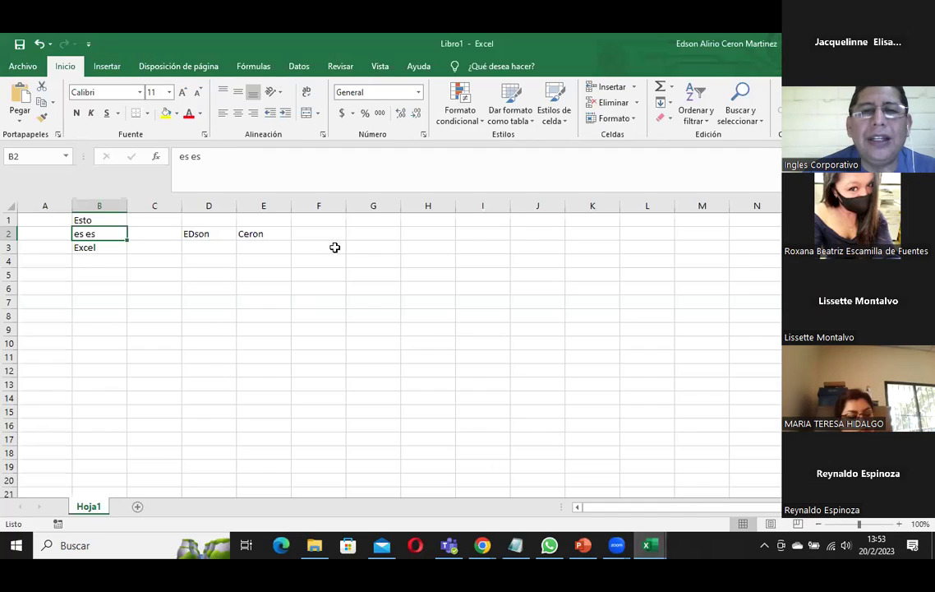
key("Right")
key("Right")
key("Right")
key("Right")
key("Right")
key("Right")
key("Right")
key("Right")
key("Right")
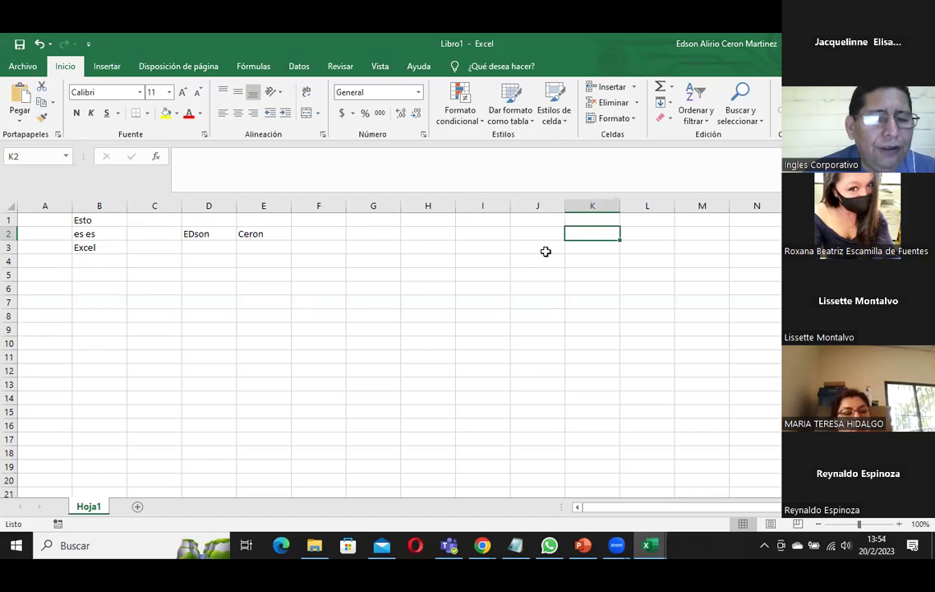
key("Left")
key("Left")
key("Left")
key("Left")
key("Left")
key("Left")
key("Left")
key("Left")
key("Left")
key("Left")
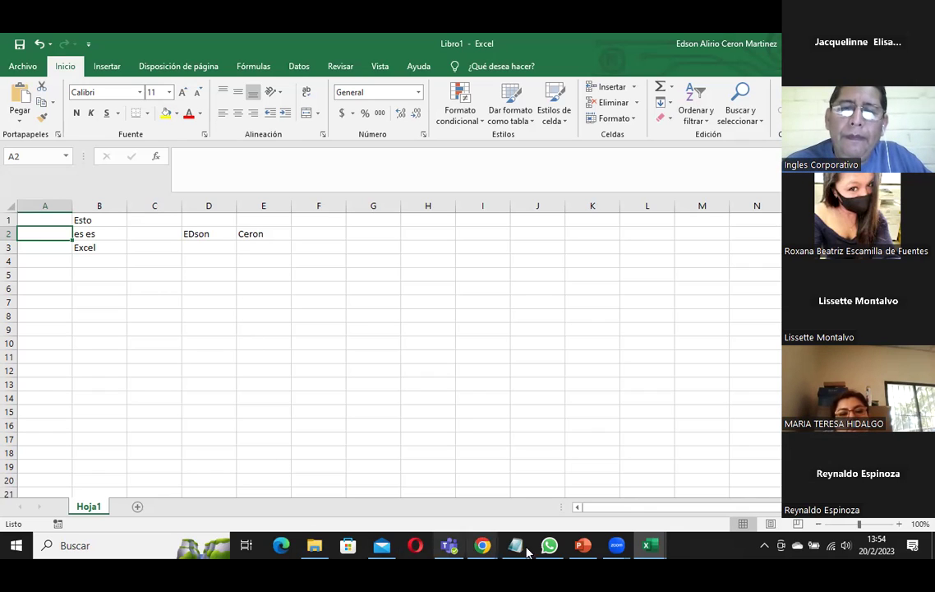
Return to PowerPoint and show slide 4, 'Palabras Claves', with the key Excel terms
left_click(582, 544)
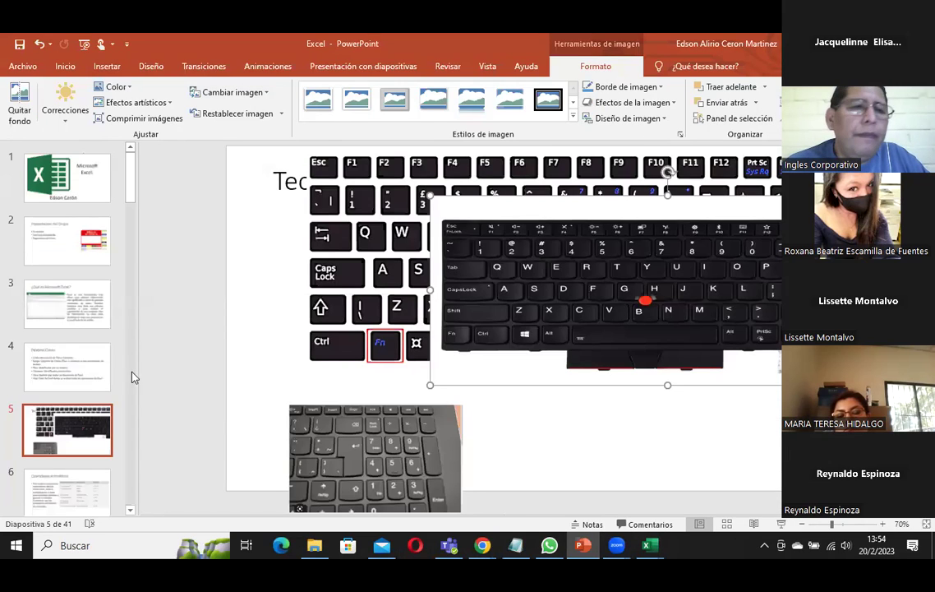
left_click(92, 370)
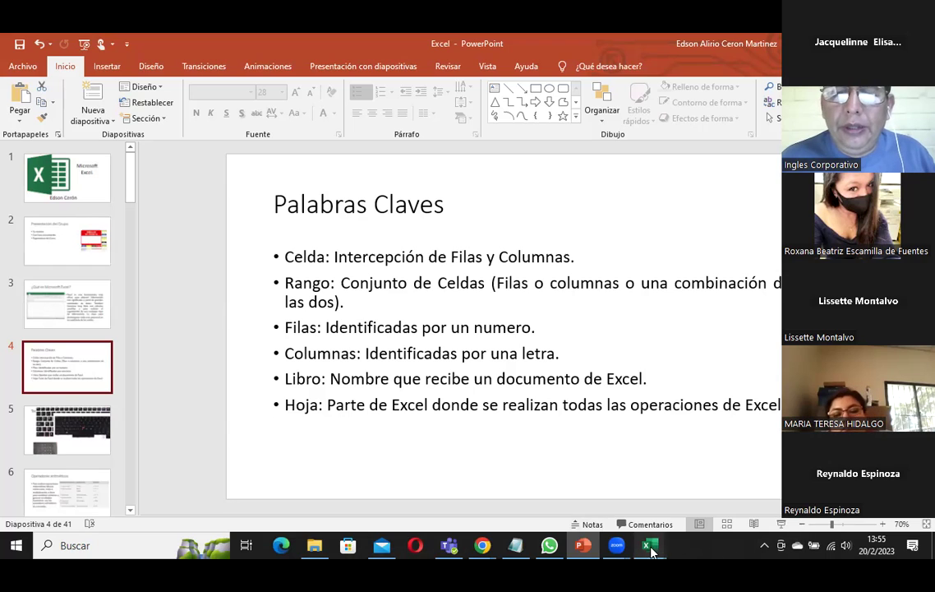
Pick the 'Libro1 - Excel' window from the taskbar
mouse_move(649, 545)
left_click(601, 497)
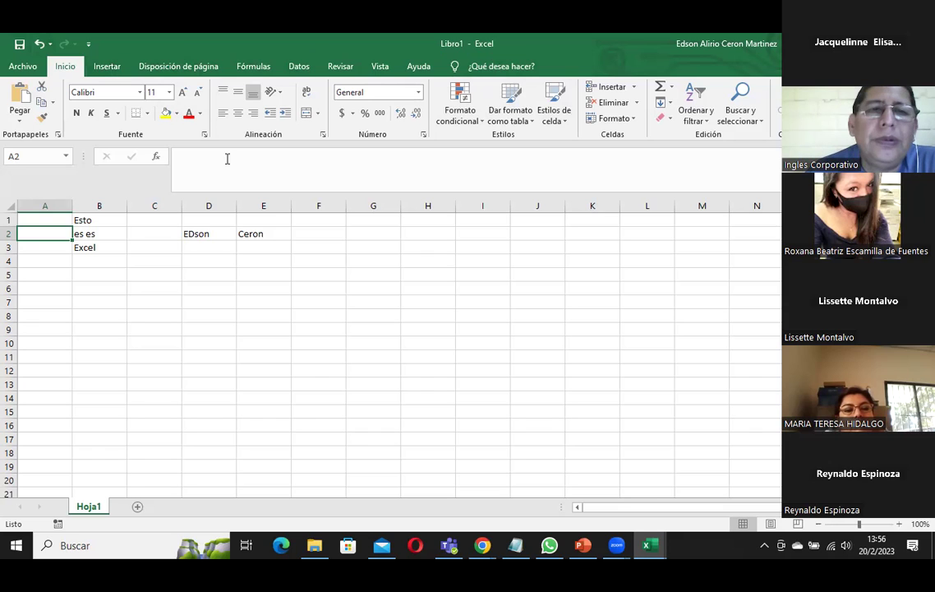
Select cell E2 holding the last name, then go back to the Palabras Claves slide in PowerPoint
left_click(265, 230)
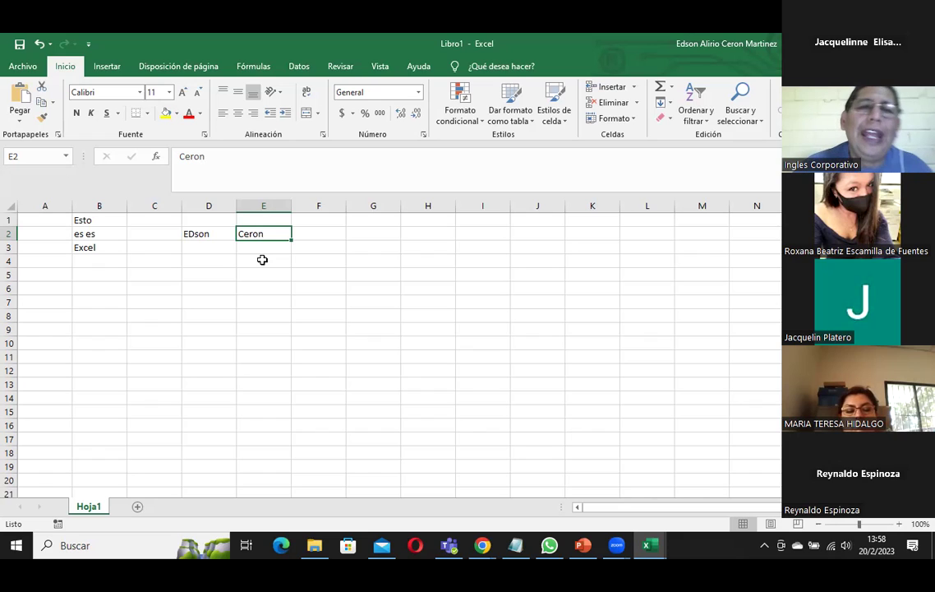
left_click(585, 544)
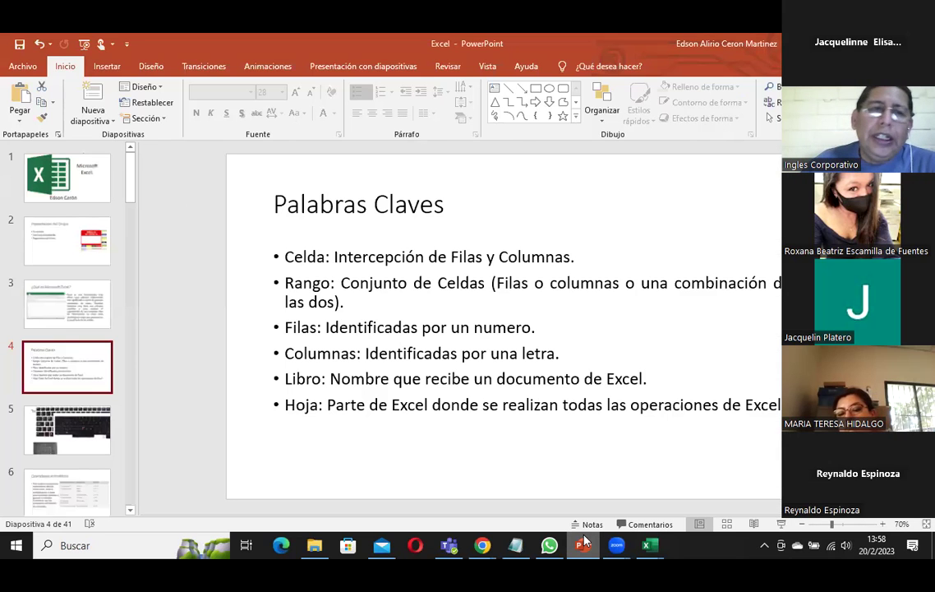
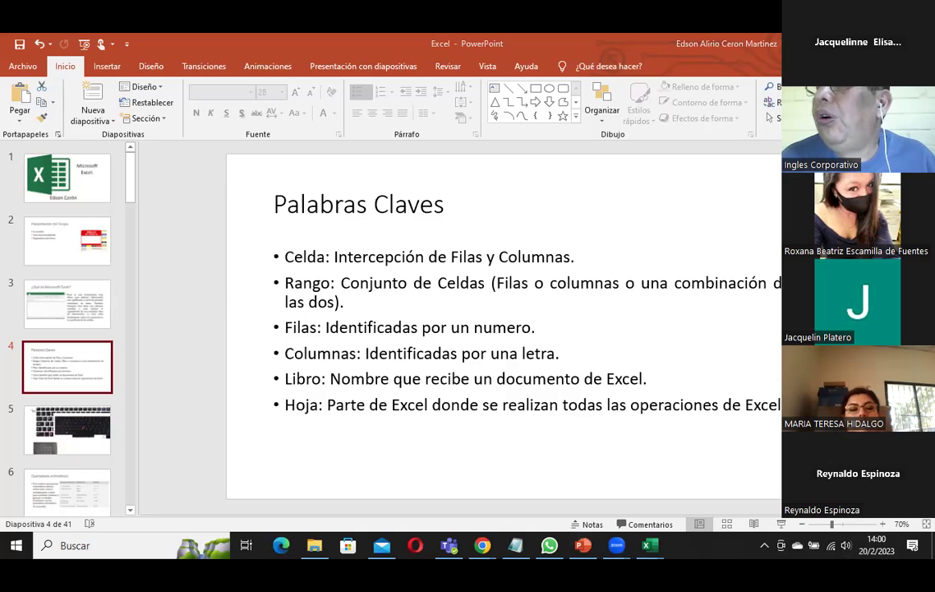
Switch from the Palabras Claves slide to the Excel workbook Libro1 holding "Esto", "es es", "Excel"
left_click(650, 545)
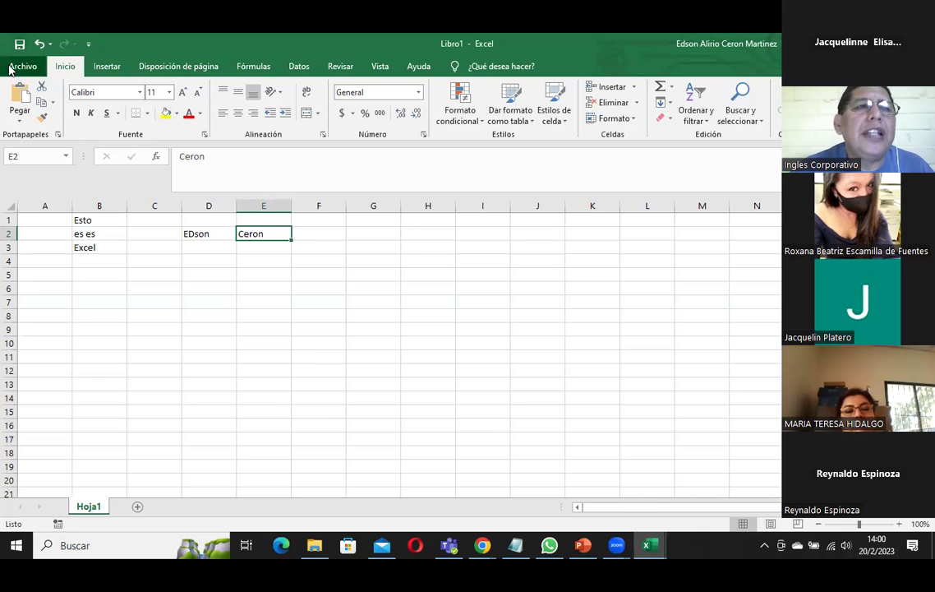
Close Libro1 and choose No guardar to discard its entries, then quit Excel with Alt+F4
left_click(11, 68)
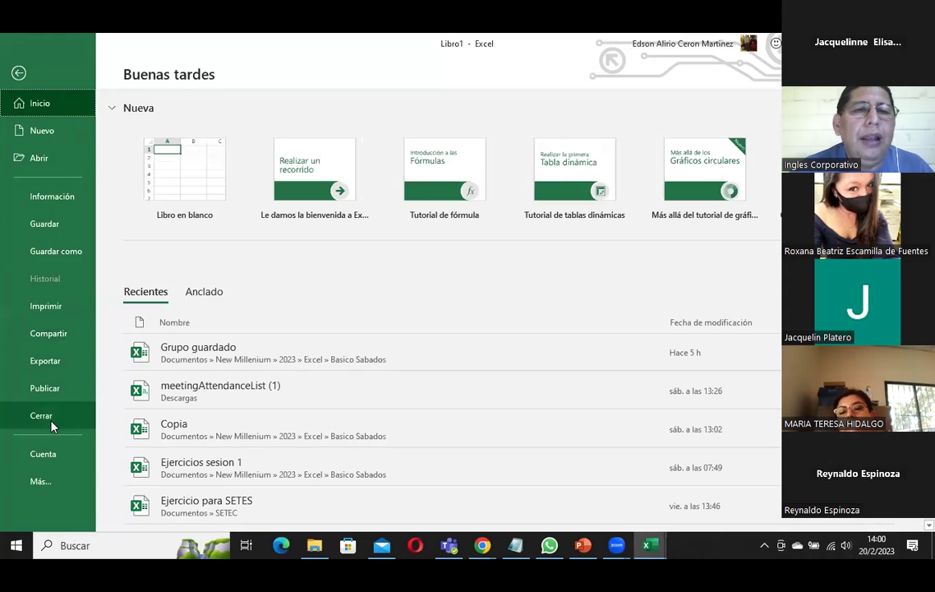
key("Escape")
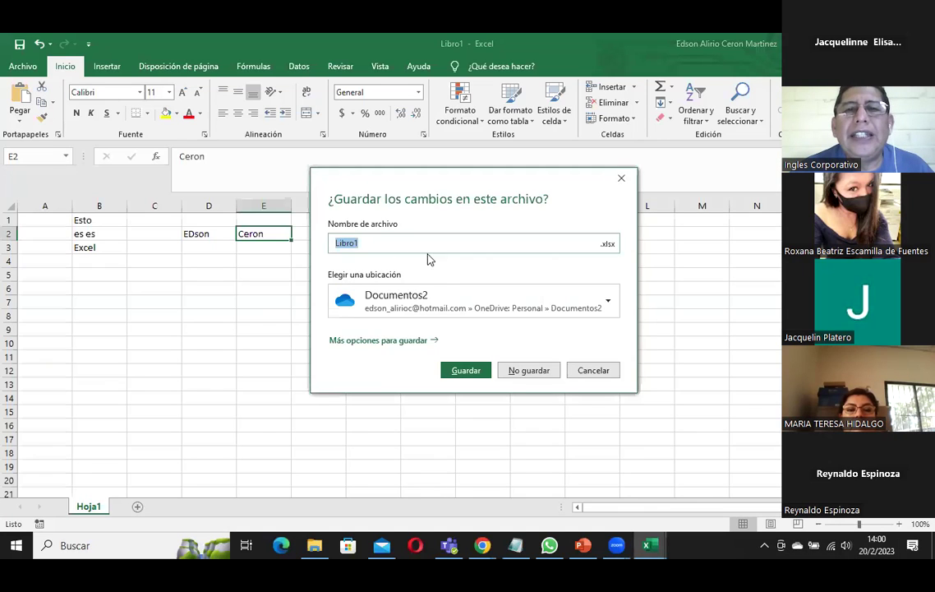
left_click(530, 374)
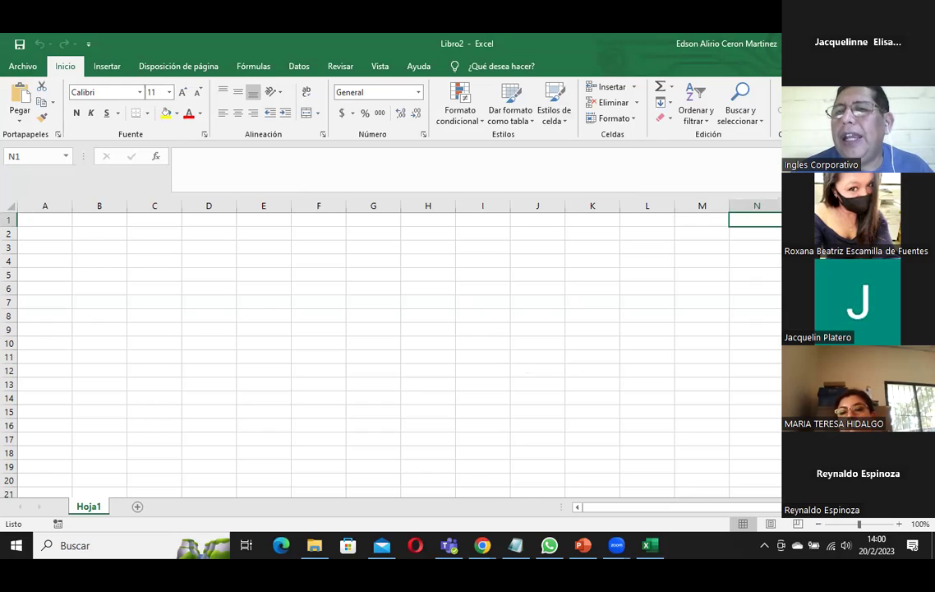
key("alt+F4")
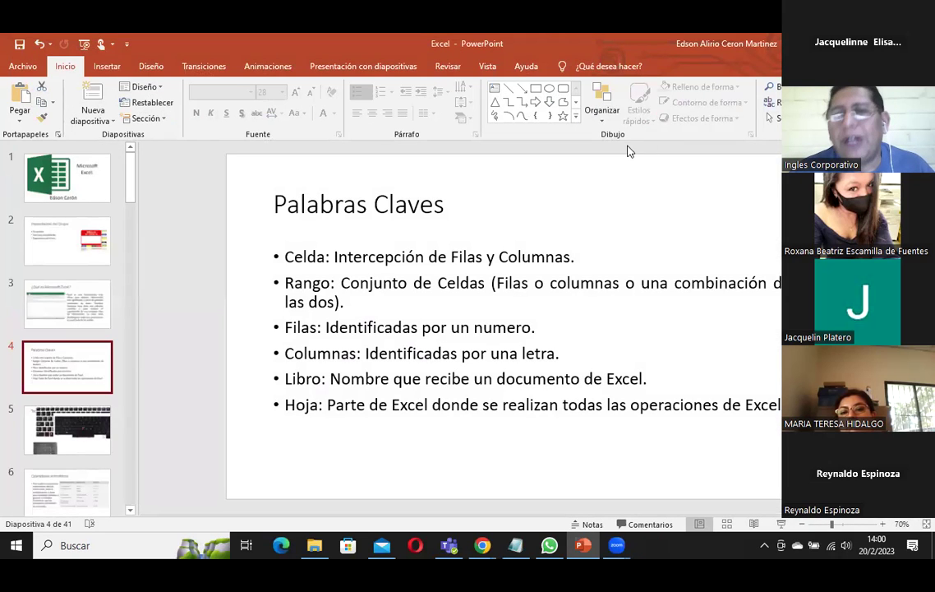